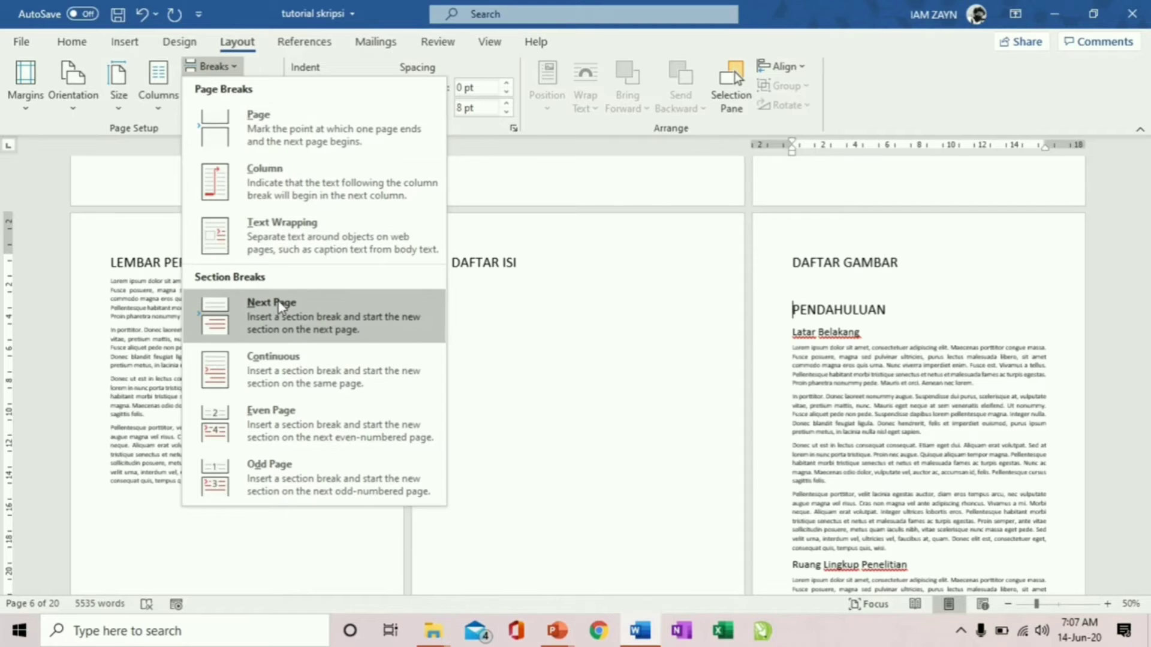
Step: Insert a Next Page section break before the PENDAHULUAN heading and another before the LANDASAN TEORI heading
left_click(266, 309)
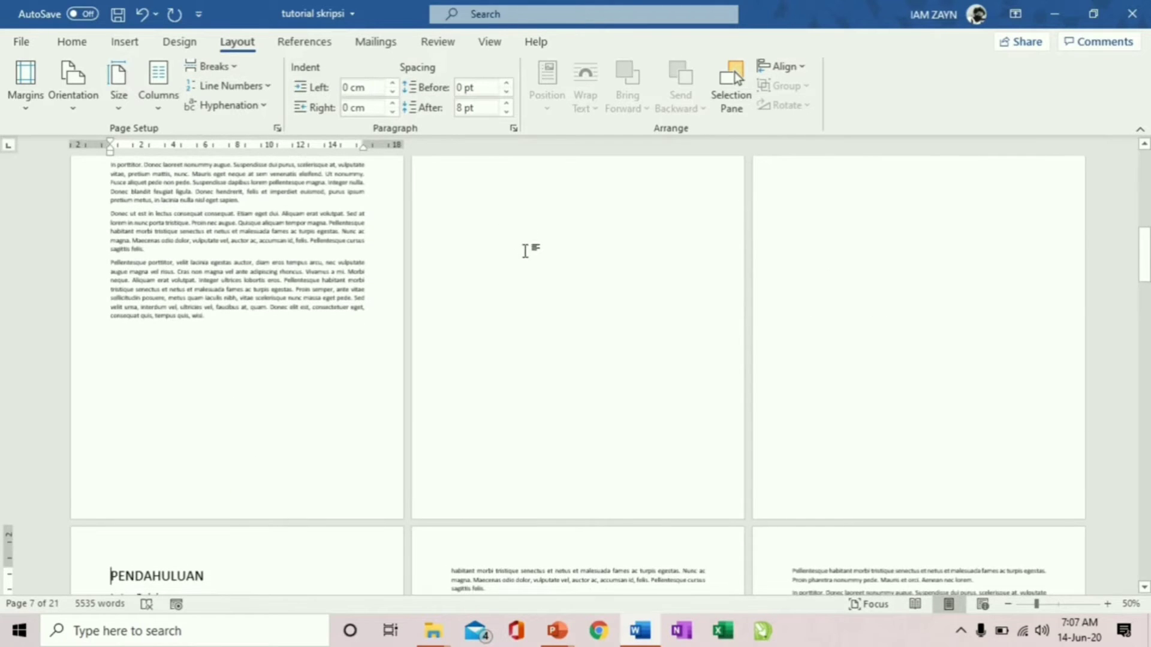
scroll(529, 255, "down", 3)
scroll(529, 258, "down", 3)
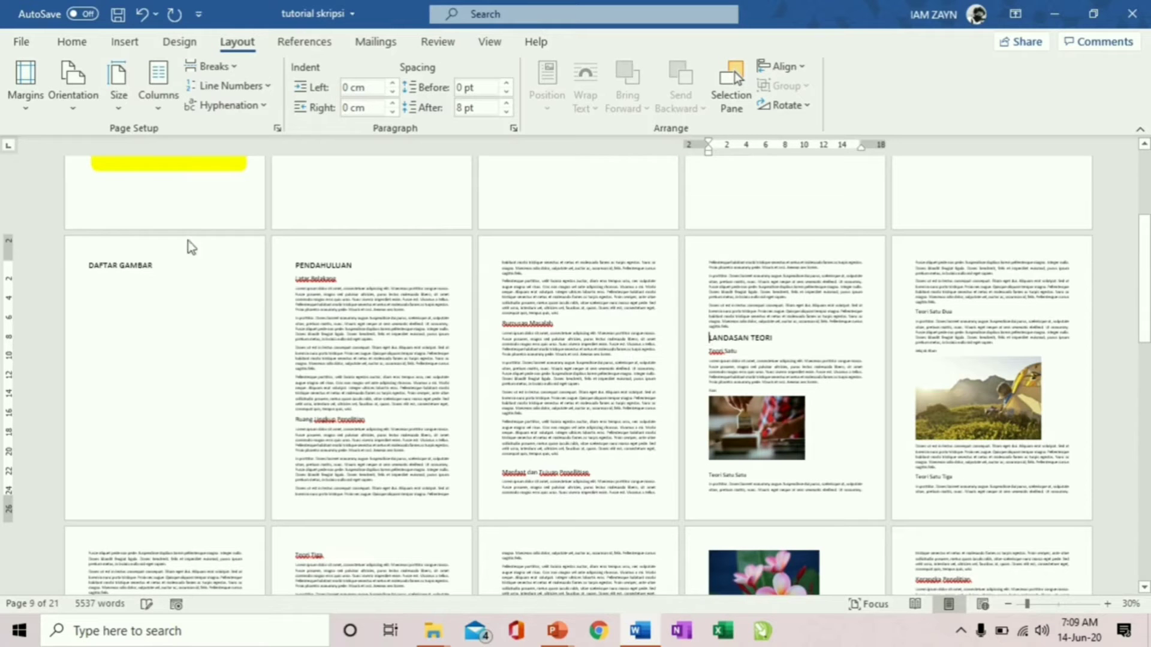
left_click(231, 66)
left_click(270, 330)
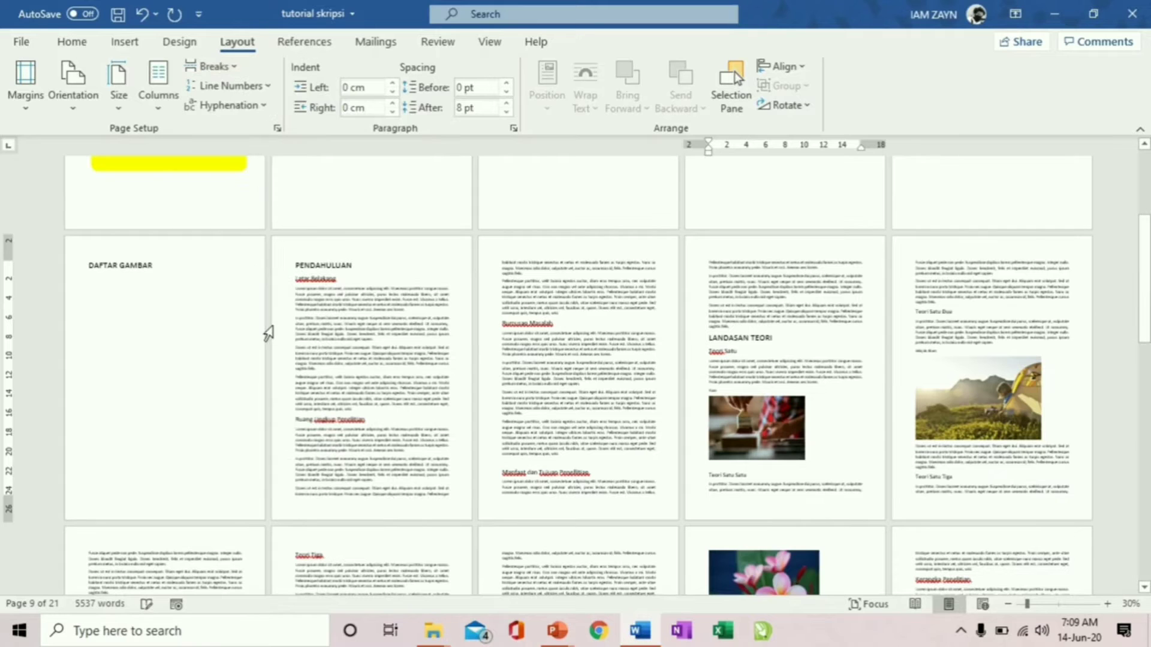
Step: Insert a Next Page section break before the METODE PENELITIAN heading
scroll(885, 319, "down", 5)
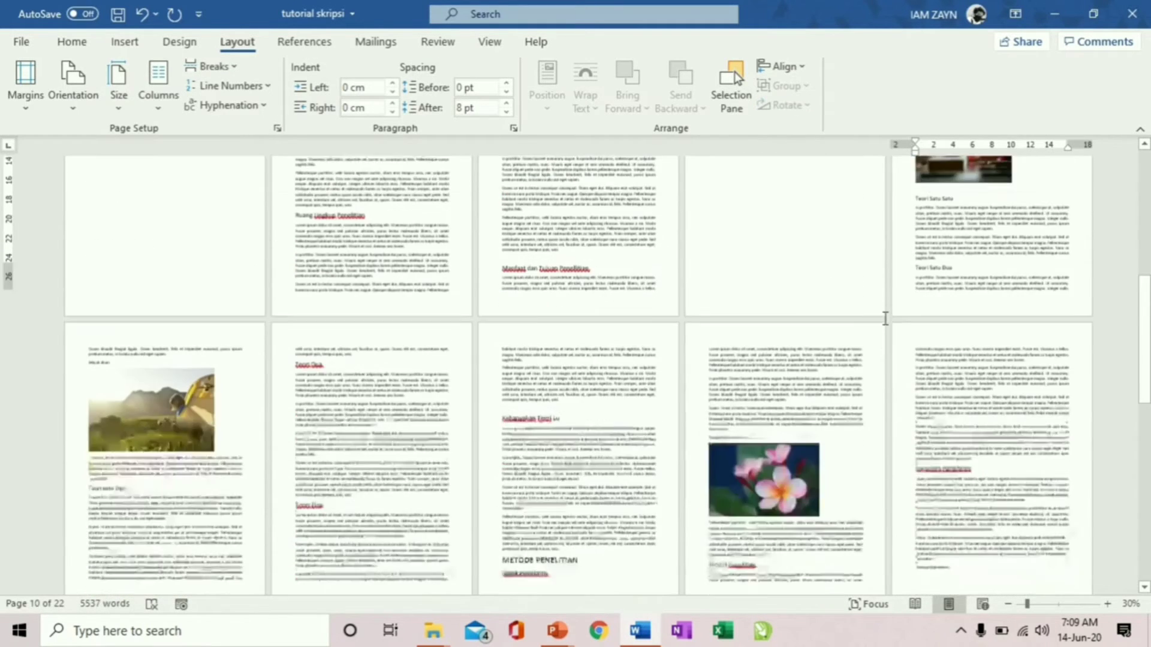
scroll(885, 318, "down", 1)
left_click(502, 441)
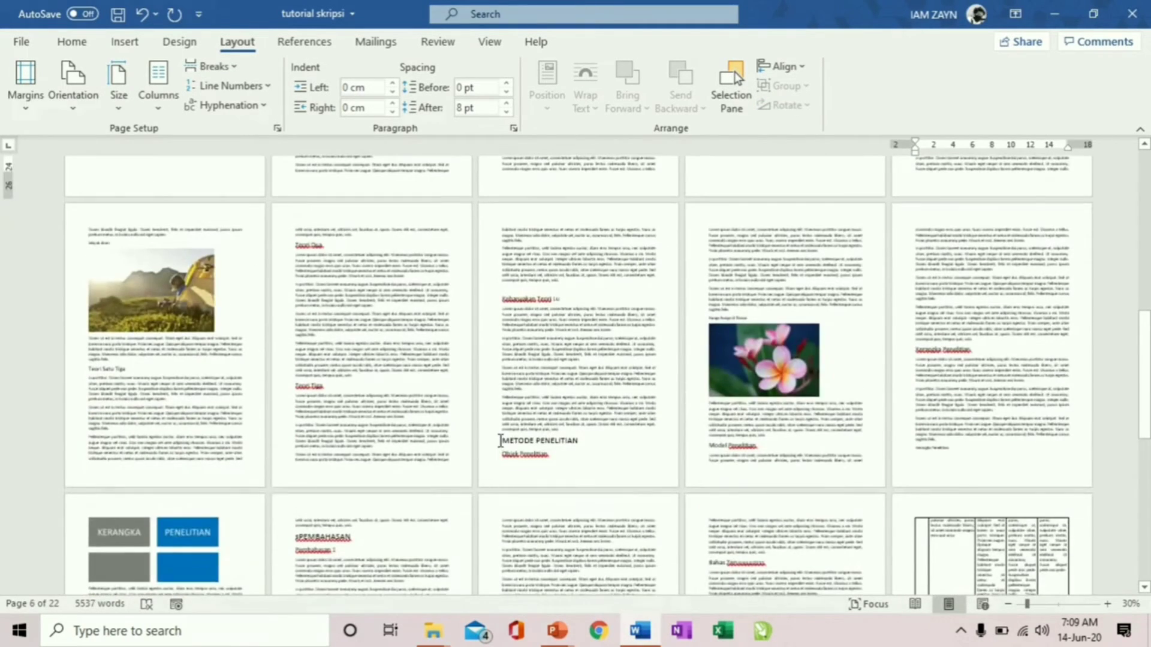
left_click(191, 66)
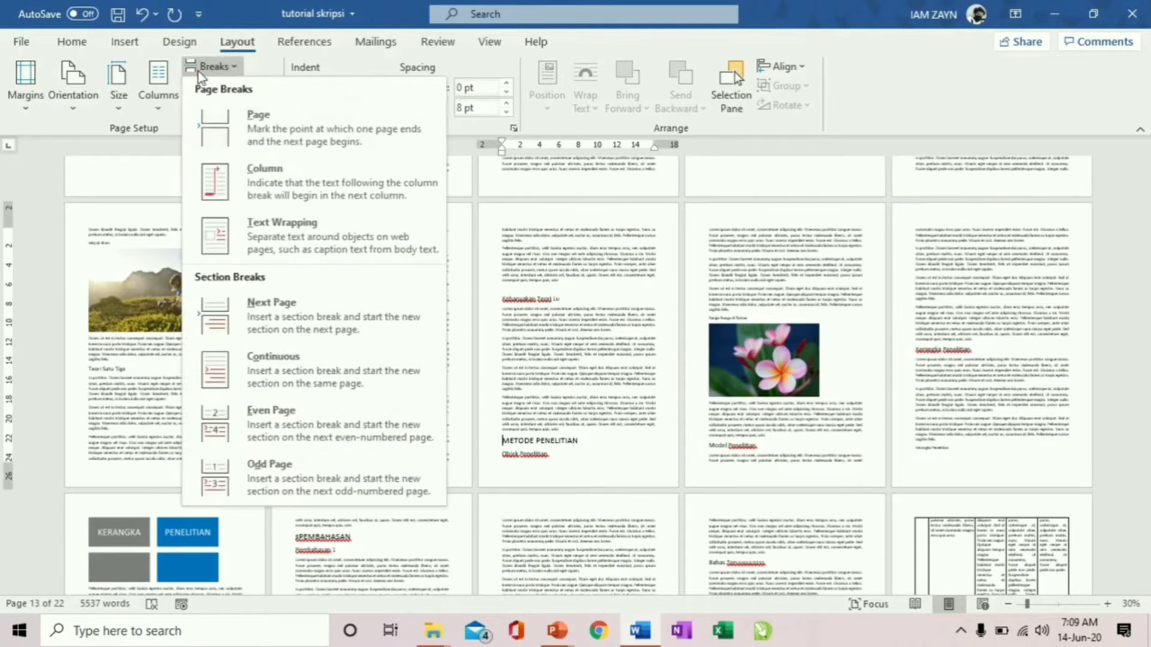
left_click(239, 323)
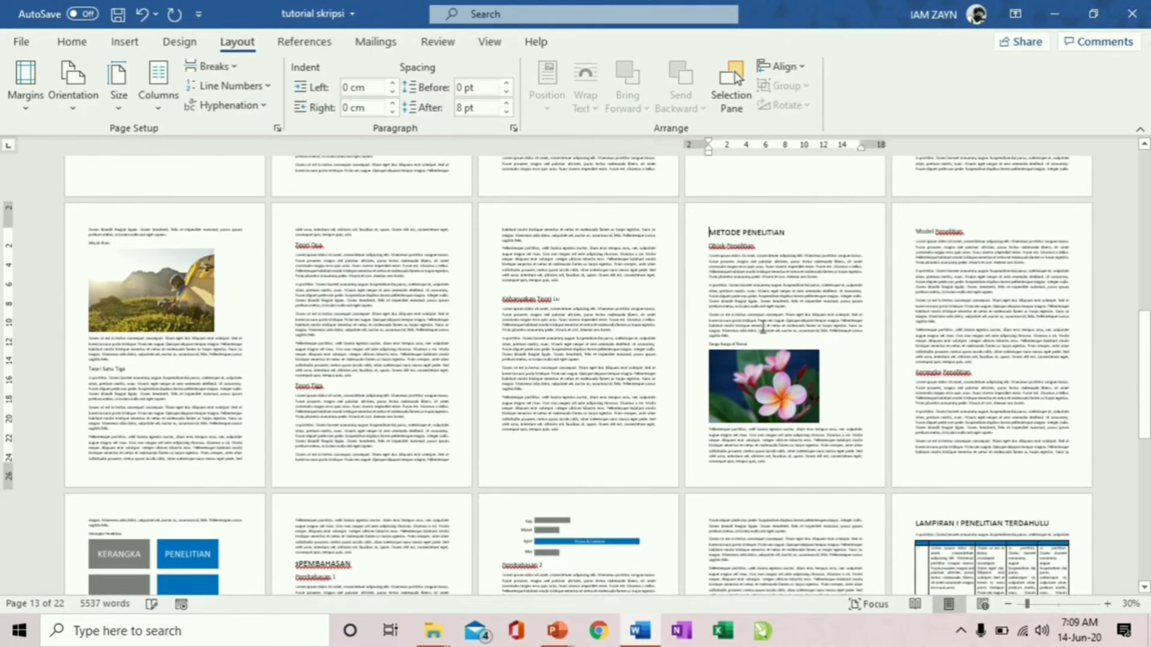
Step: Insert a Next Page section break before the PEMBAHASAN heading
scroll(786, 335, "down", 3)
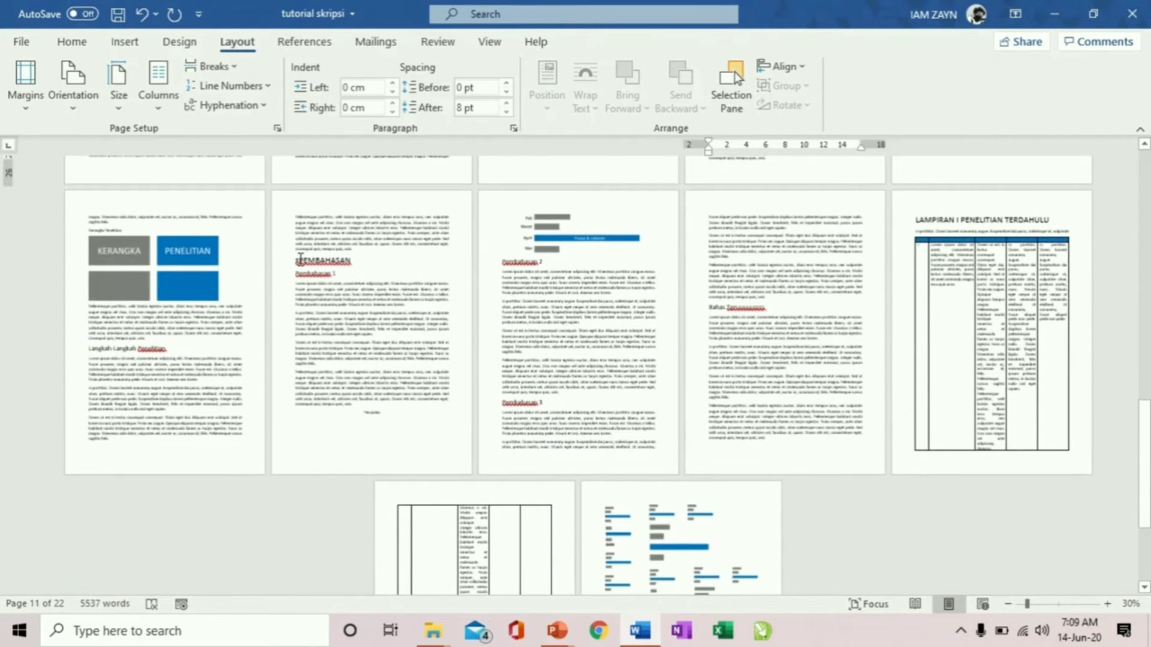
left_click(299, 260)
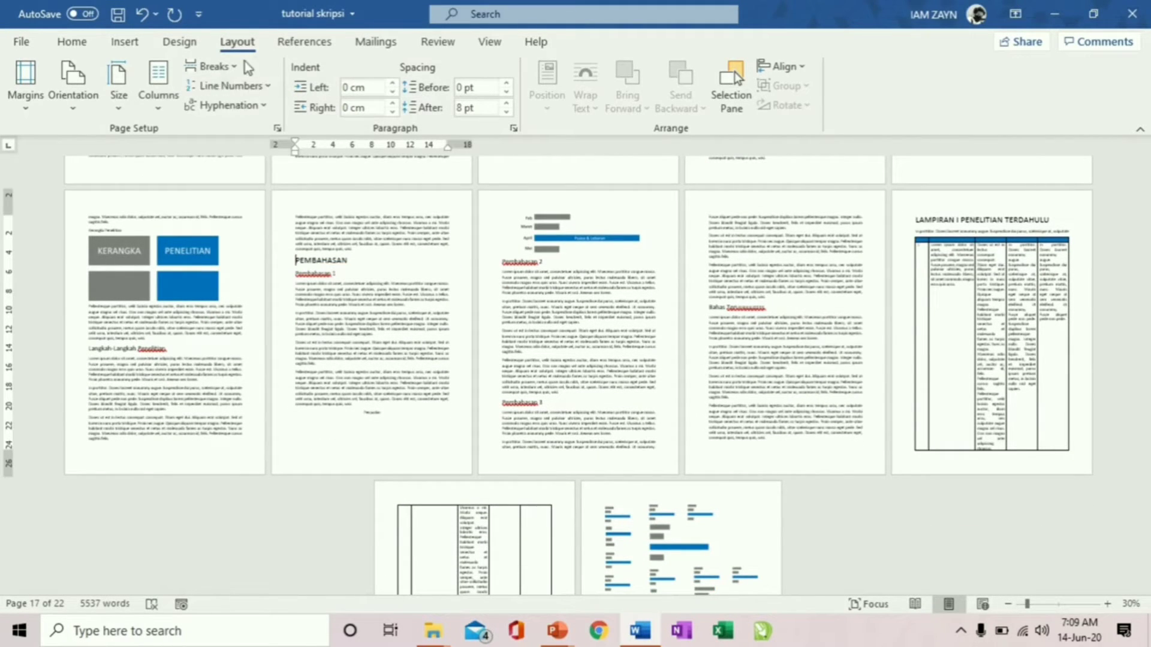
left_click(227, 86)
left_click(204, 66)
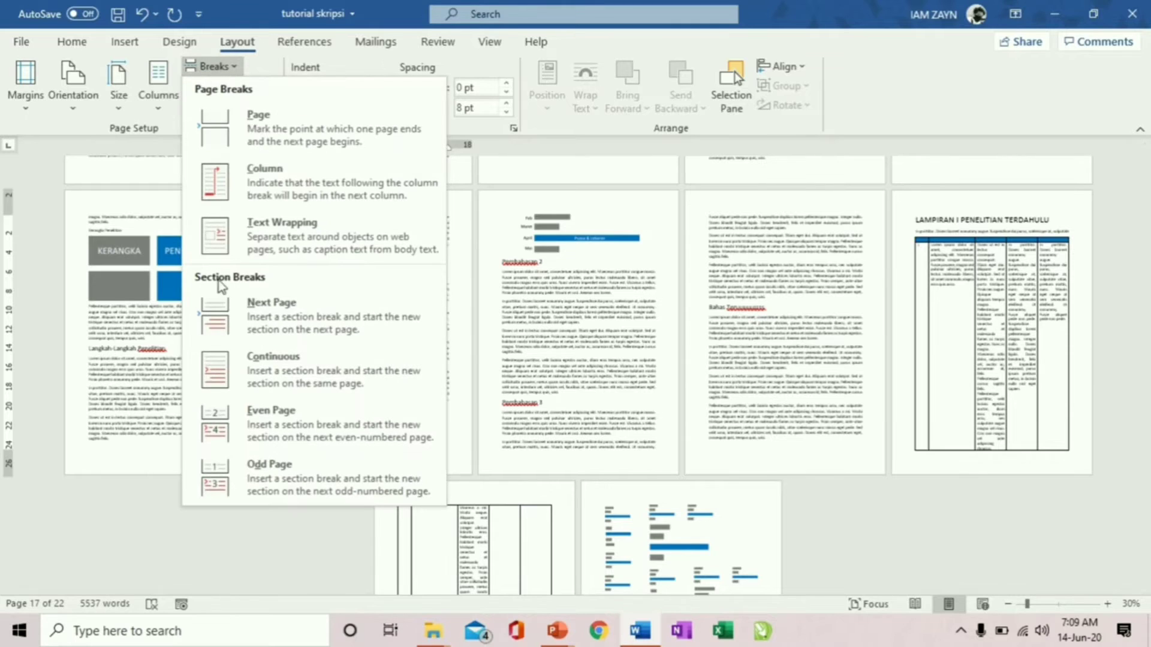
left_click(236, 324)
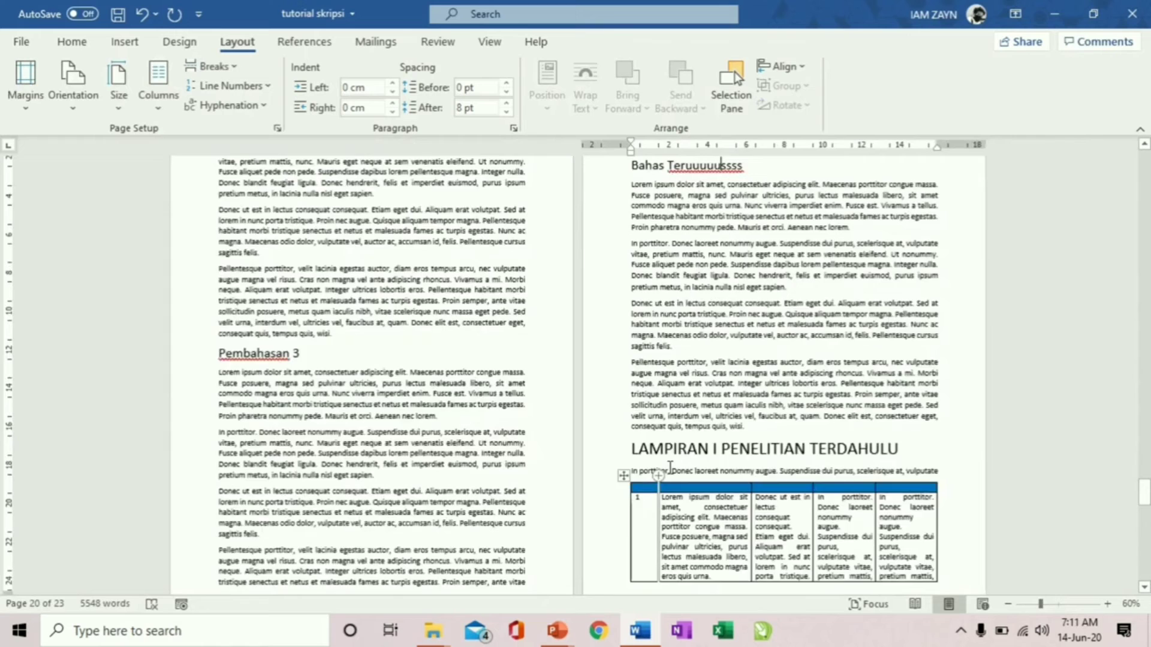
Step: Insert a Next Page section break before LAMPIRAN I PENELITIAN TERDAHULU and set the new section to landscape orientation
scroll(441, 418, "down", 2)
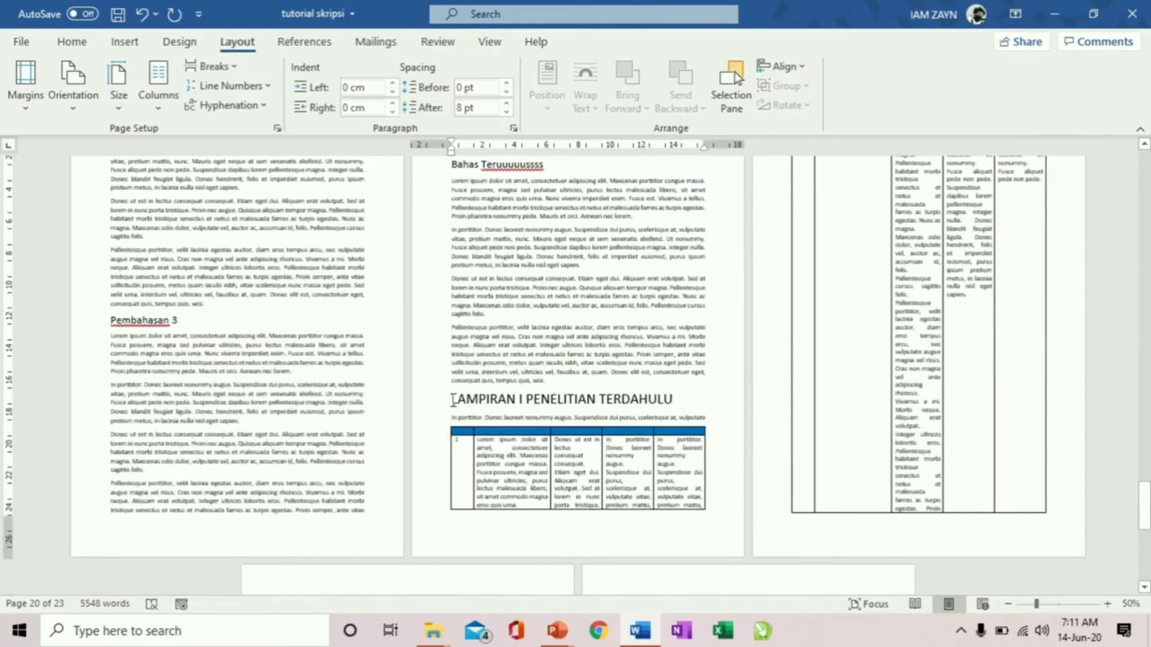
left_click(217, 67)
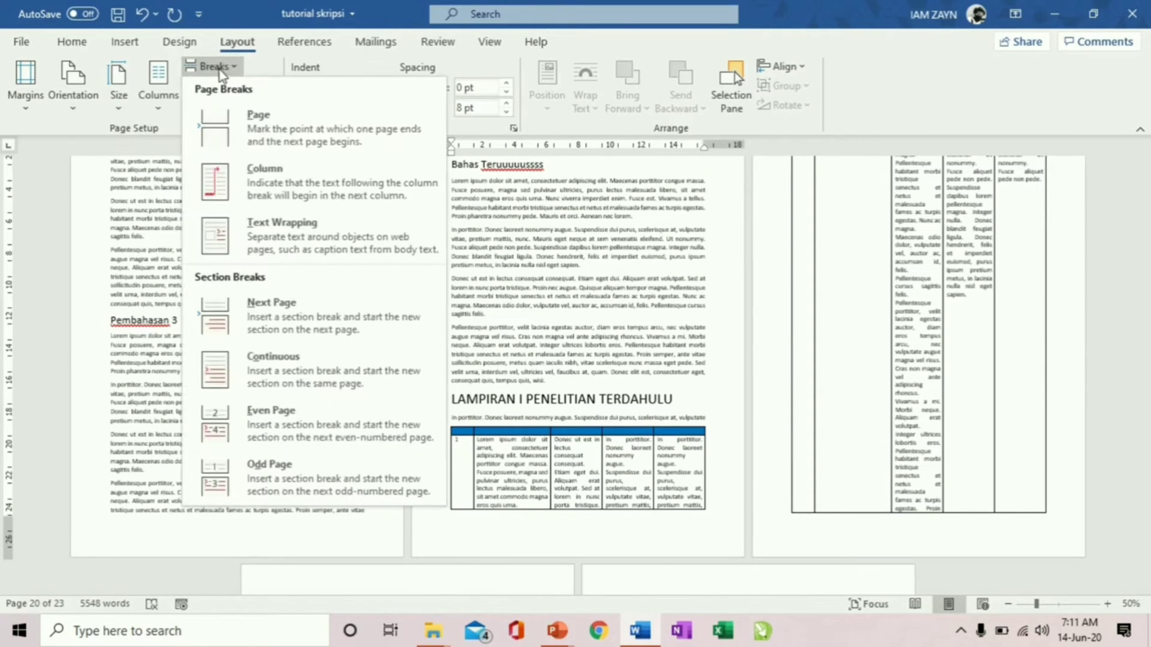
left_click(272, 318)
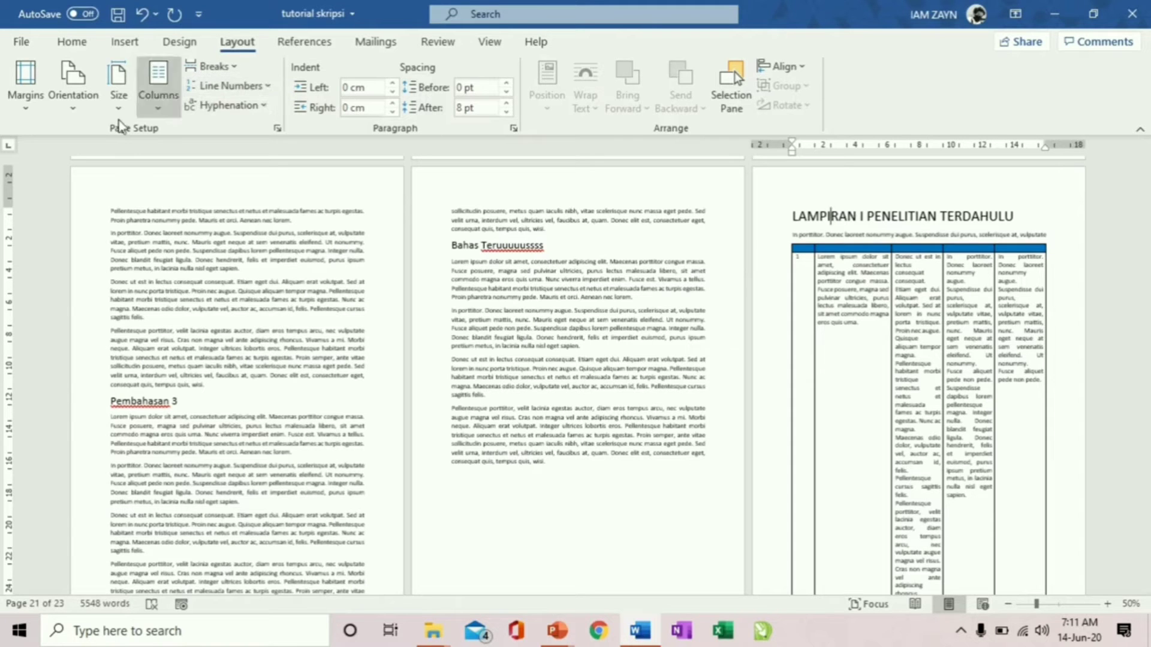
left_click(82, 109)
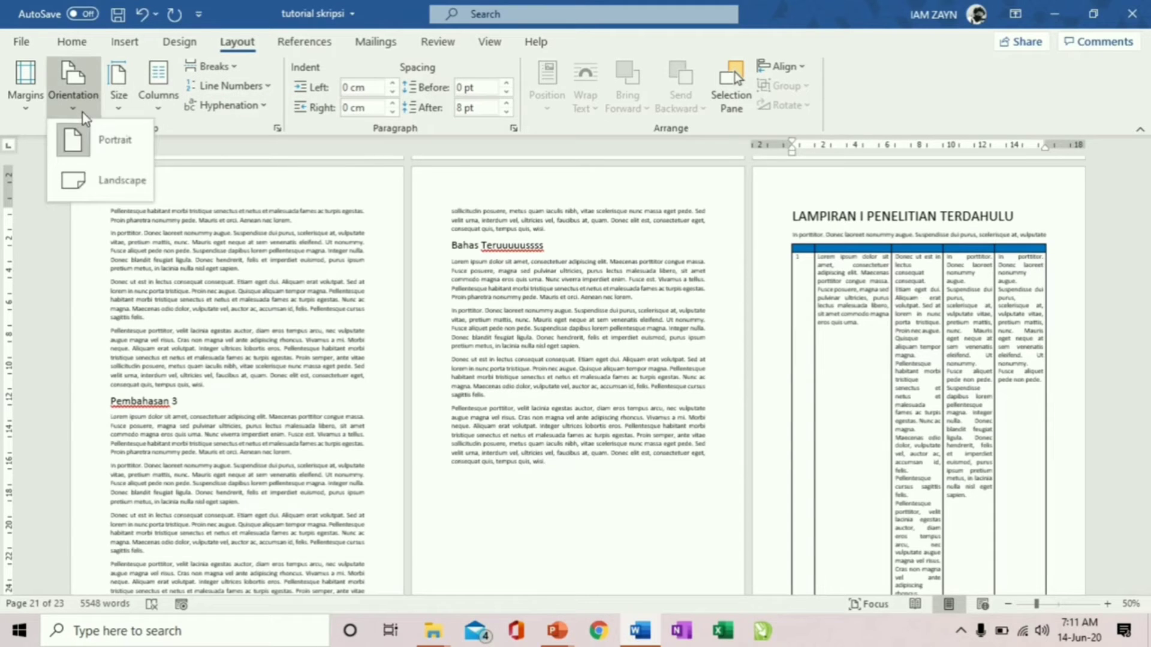
left_click(87, 181)
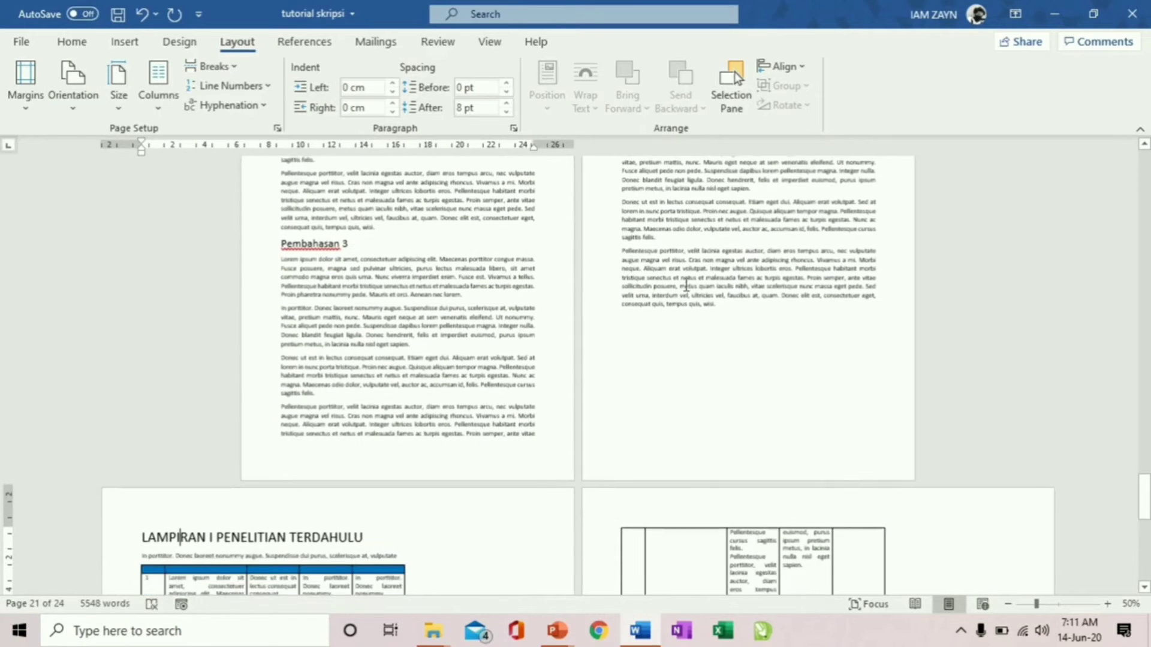
Step: Widen the table under LAMPIRAN I to about 24 cm so it spans the landscape page's text area
scroll(670, 297, "down", 1)
scroll(486, 431, "down", 2)
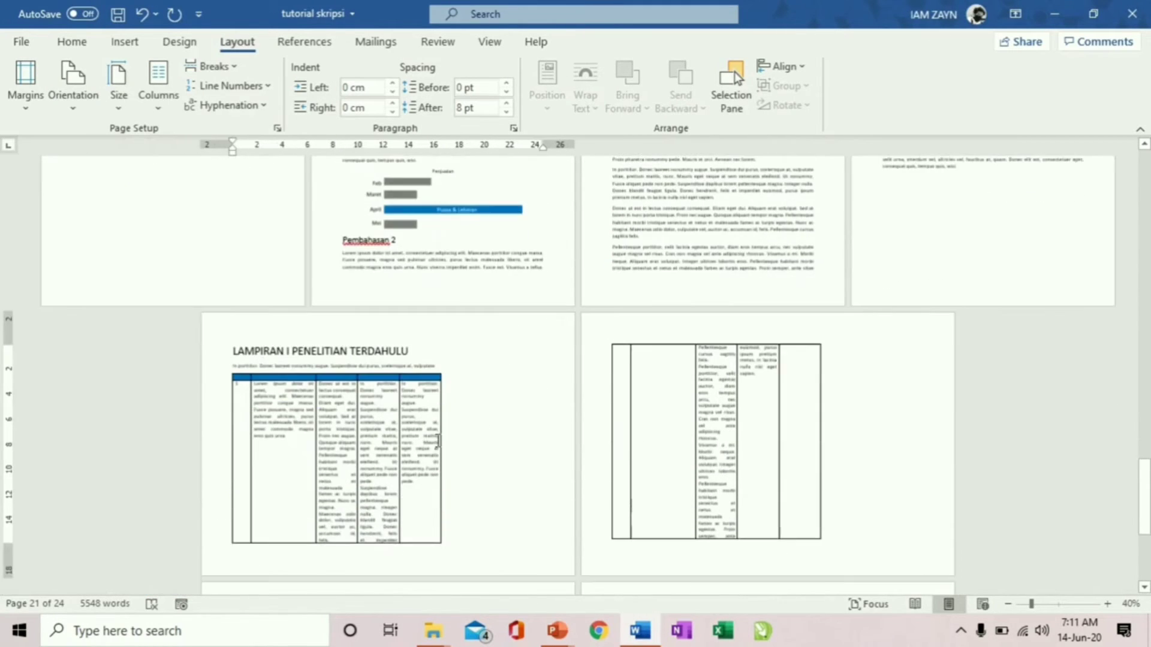
left_click(432, 439)
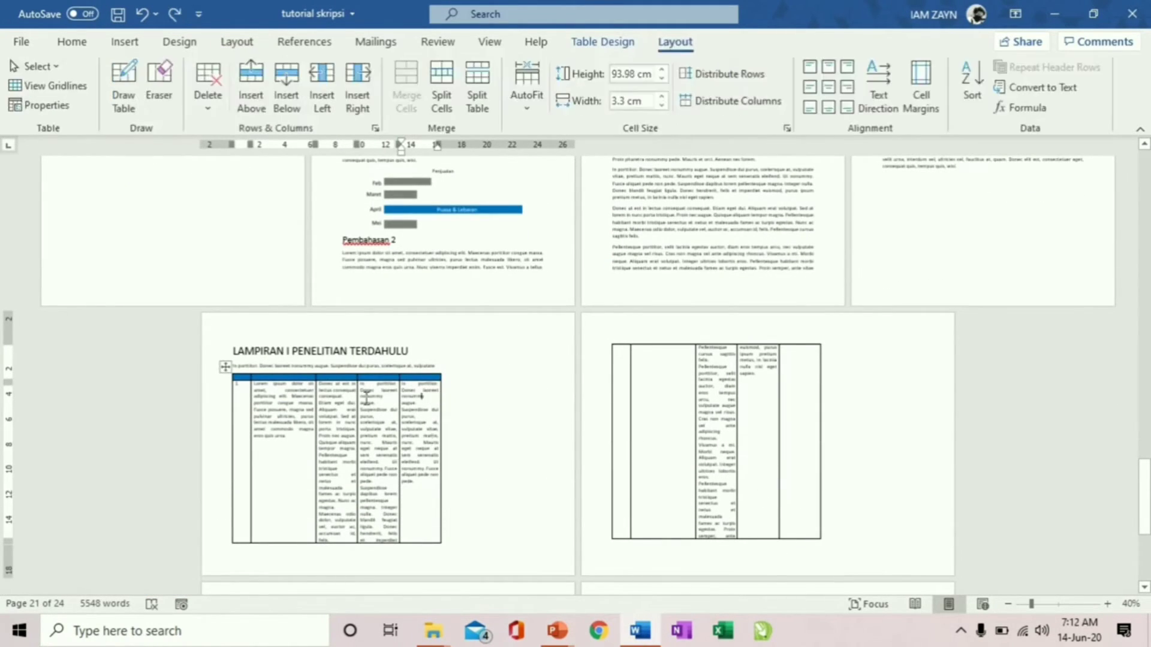
scroll(709, 430, "down", 6)
left_click_drag(448, 488, 534, 431)
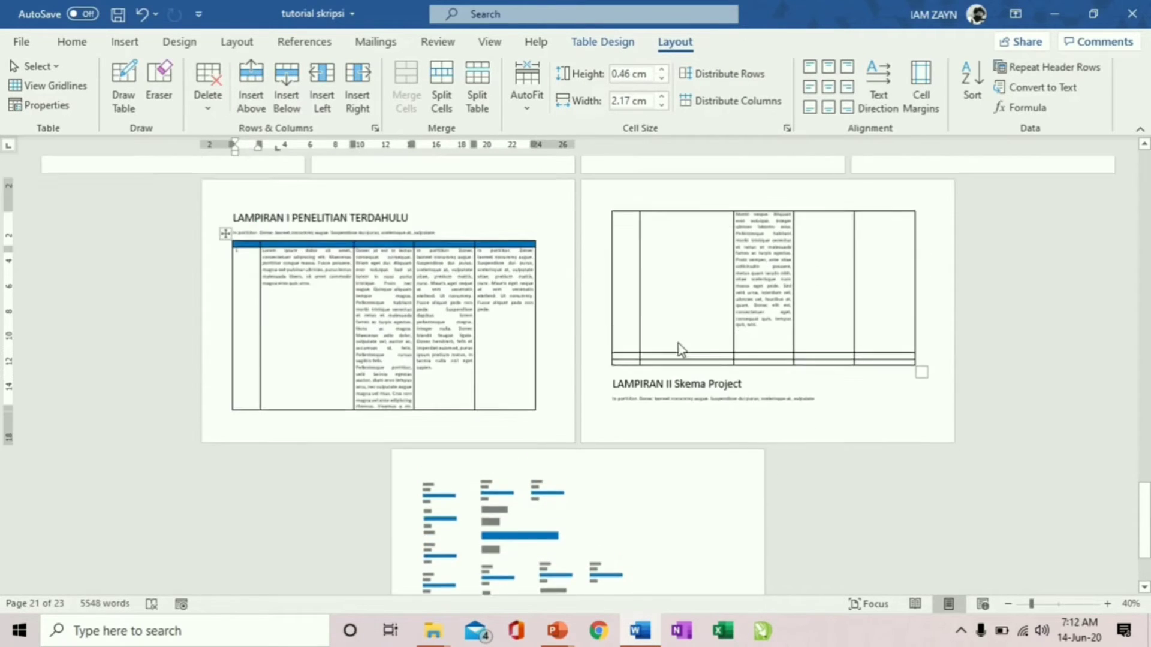
Step: Insert a Next Page section break before the LAMPIRAN II Skema Project heading
scroll(679, 349, "up", 1)
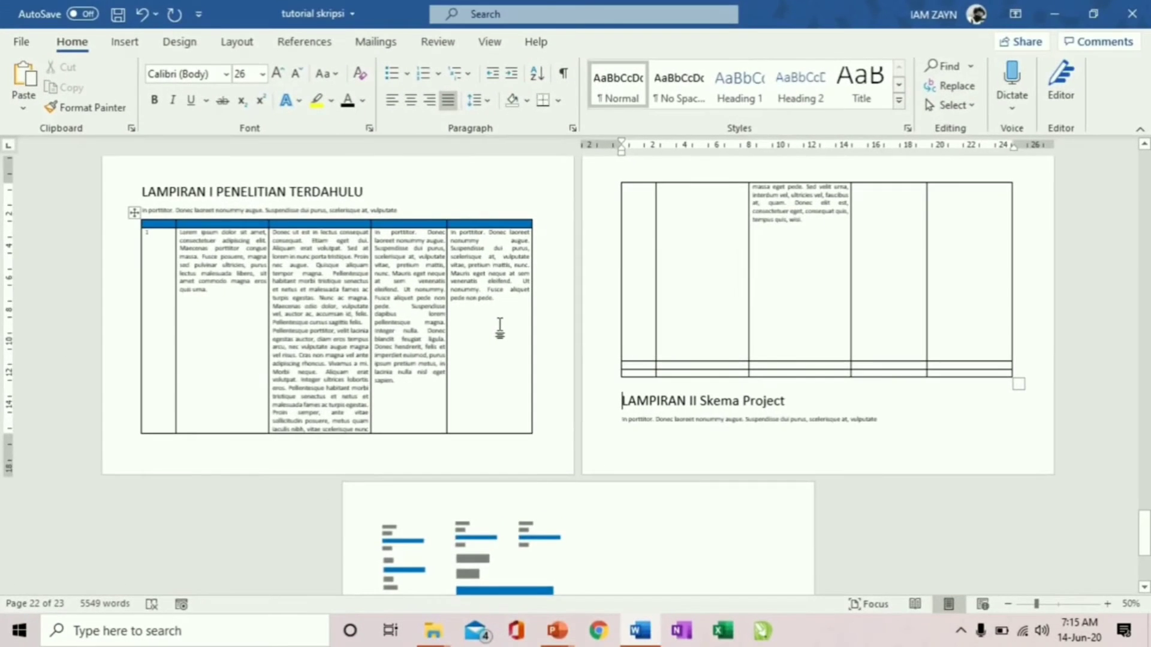
left_click(237, 42)
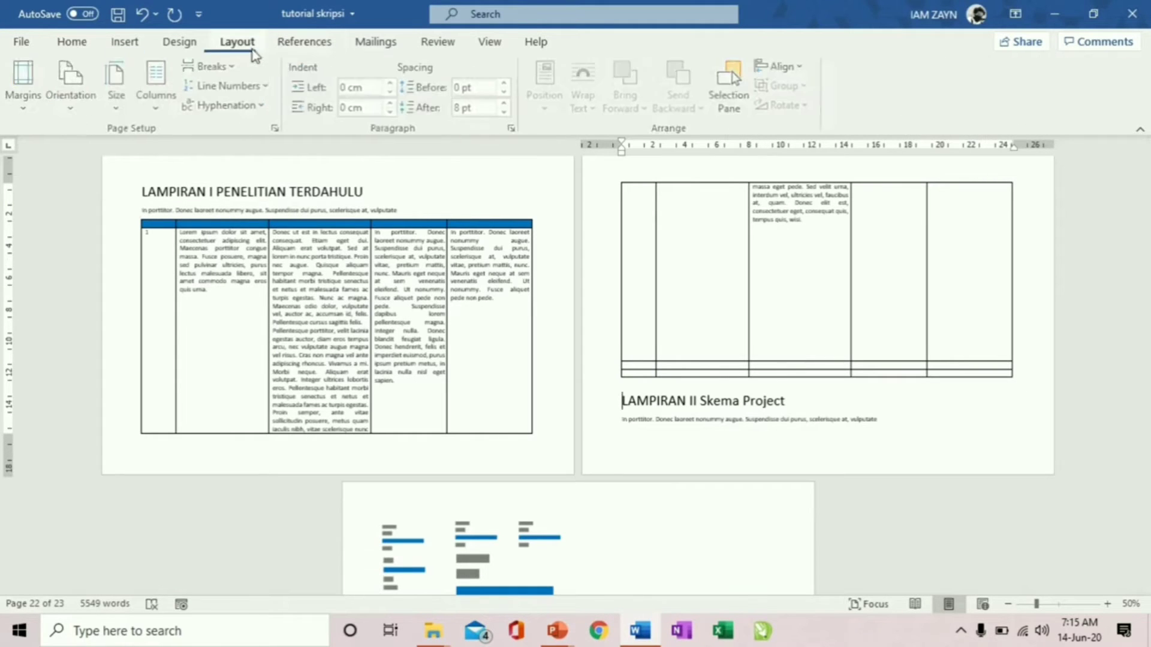
left_click(213, 67)
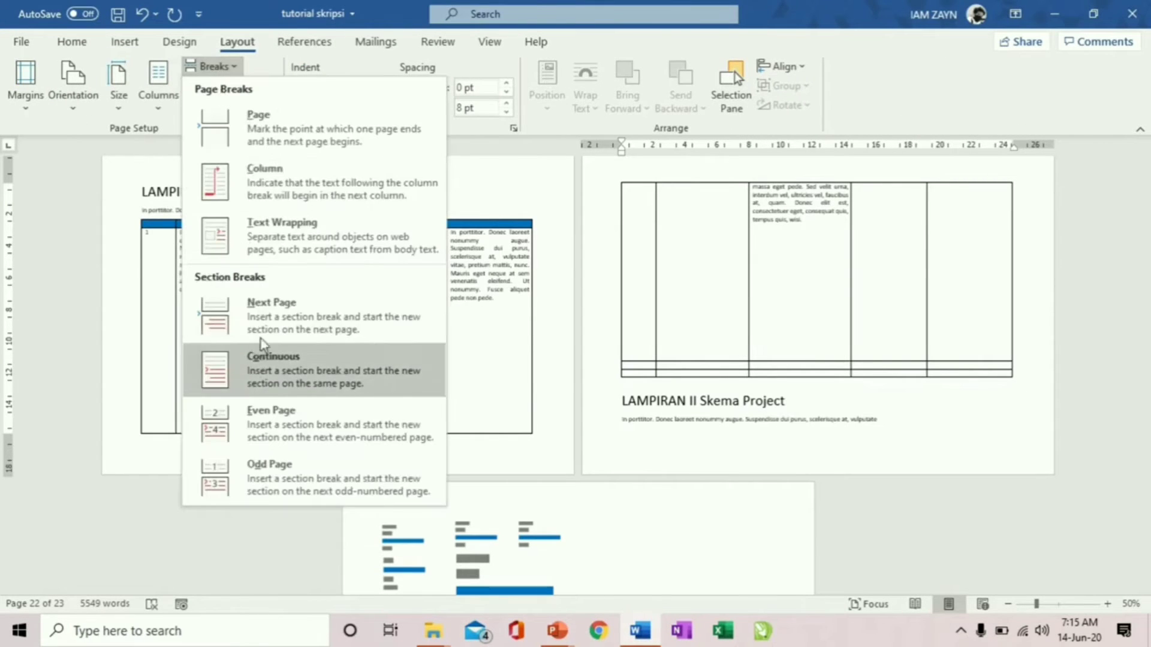
left_click(262, 358)
scroll(591, 398, "down", 3)
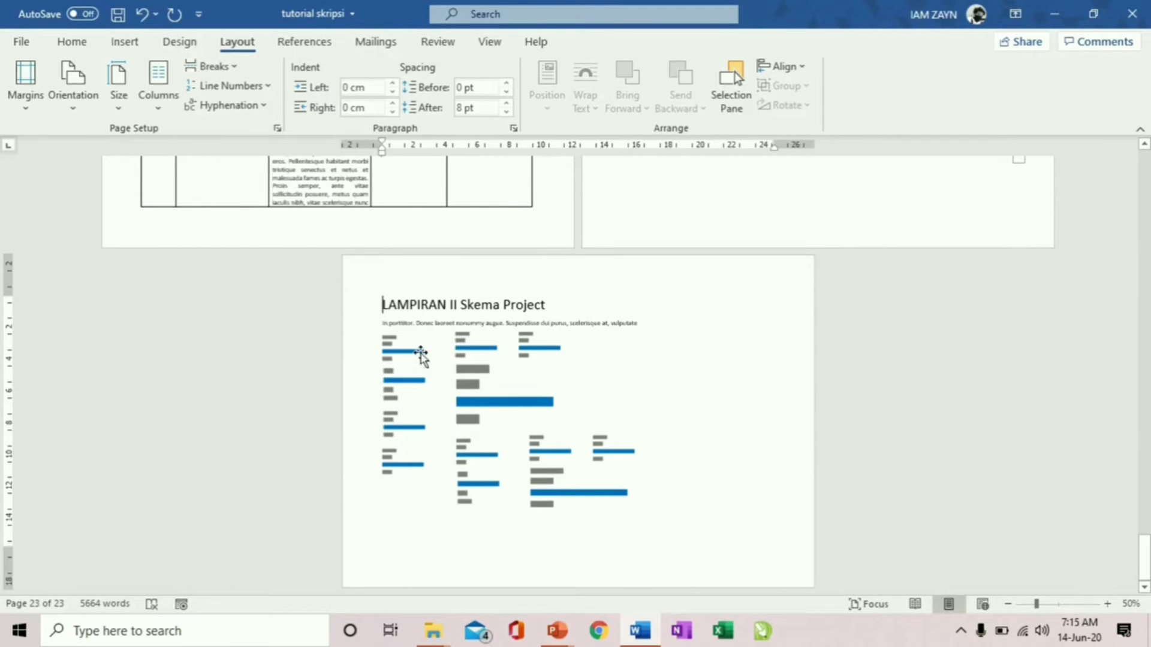
Step: Set a custom paper height of 42 cm for the LAMPIRAN II section only, accepting the automatic margin fix
left_click(119, 94)
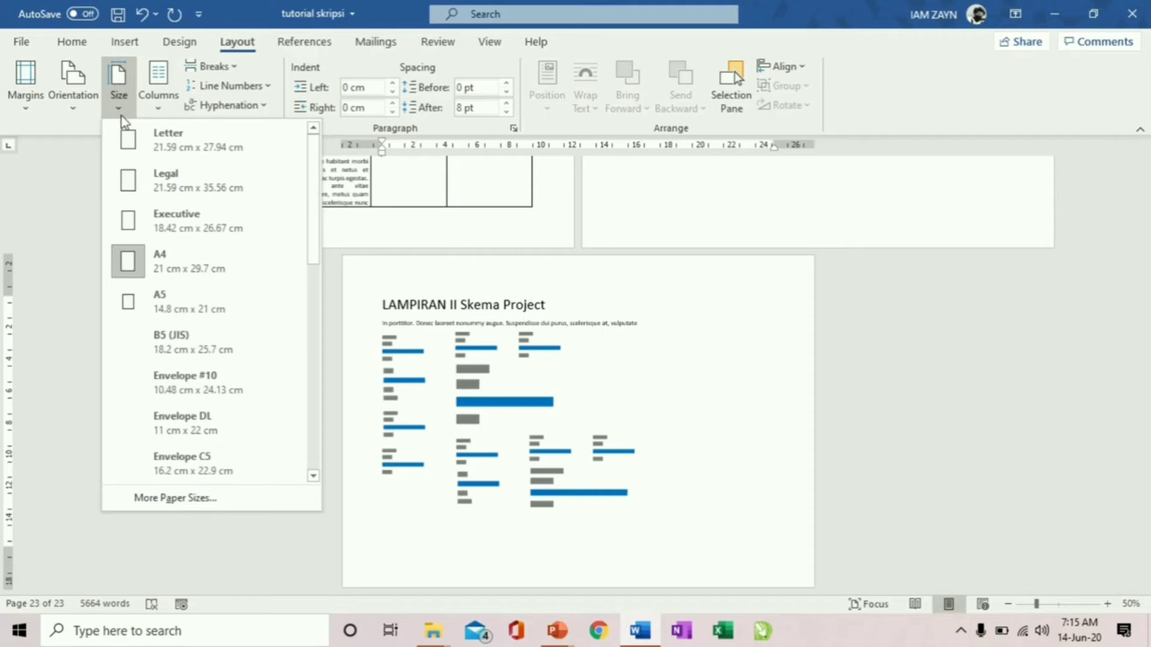
left_click(151, 498)
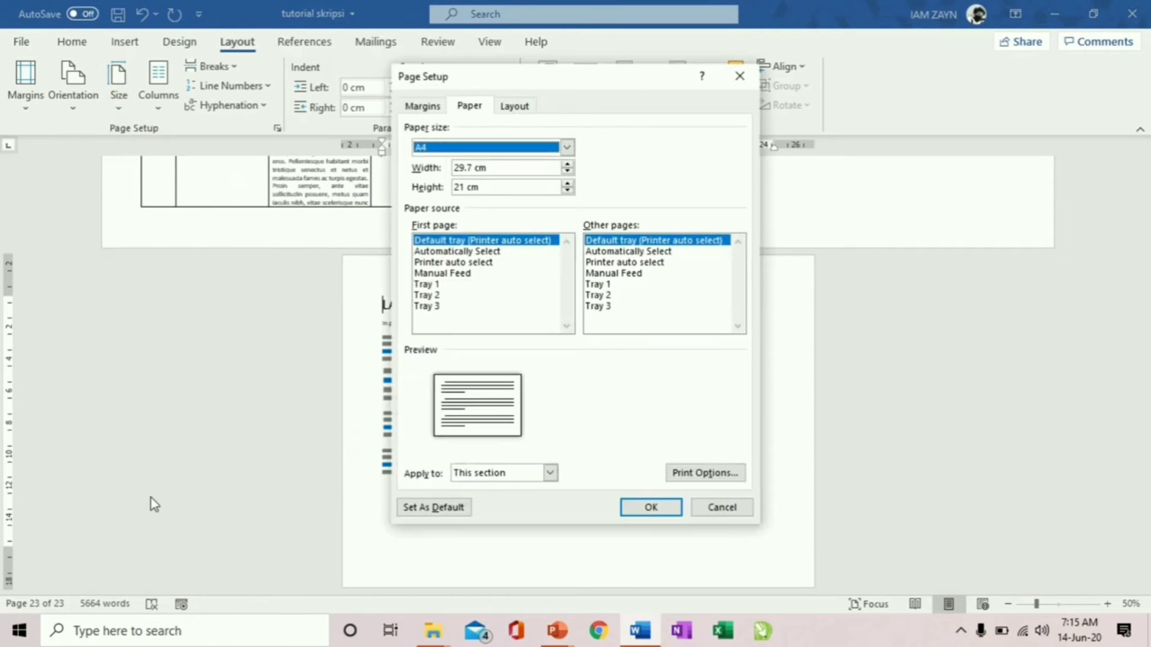
left_click(460, 188)
key("BackSpace")
key("Delete")
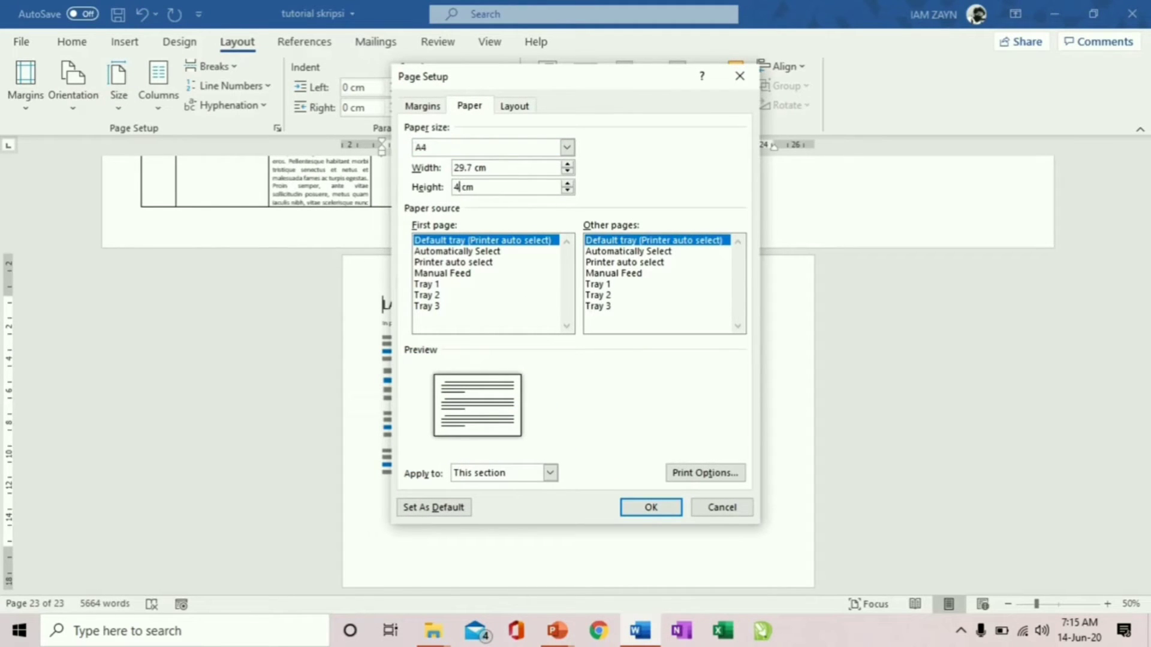
type("42")
left_click(651, 508)
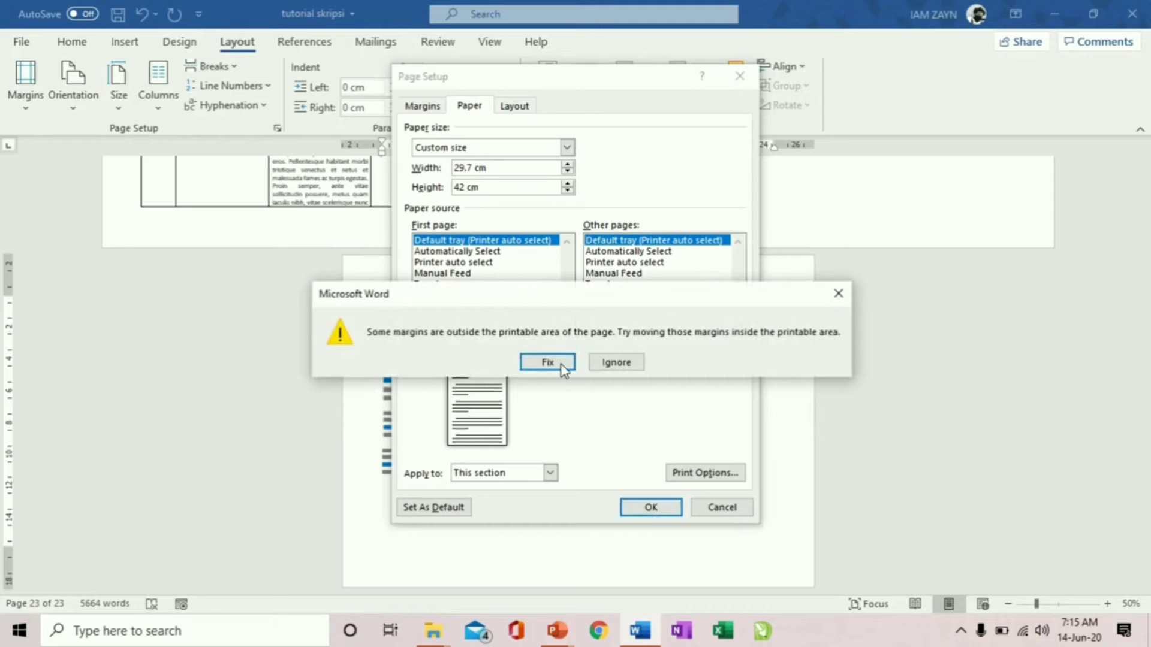
left_click(547, 363)
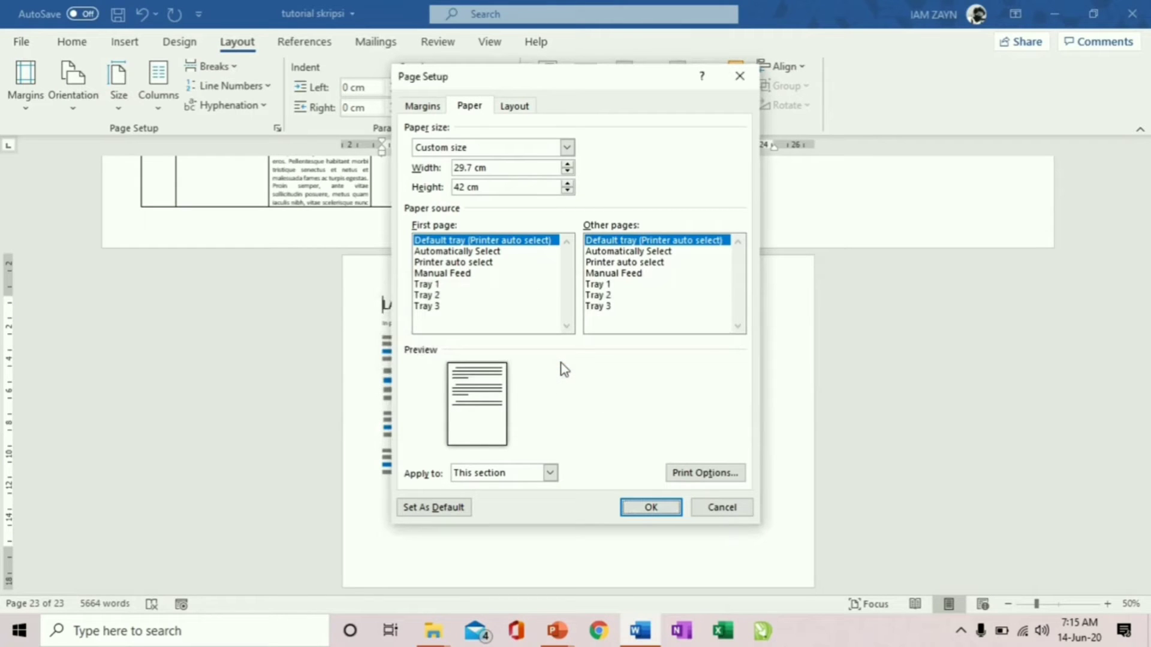
left_click(650, 507)
Step: Change the LAMPIRAN II section to landscape orientation and reduce its left margin to about 3 cm
scroll(661, 467, "down", 3)
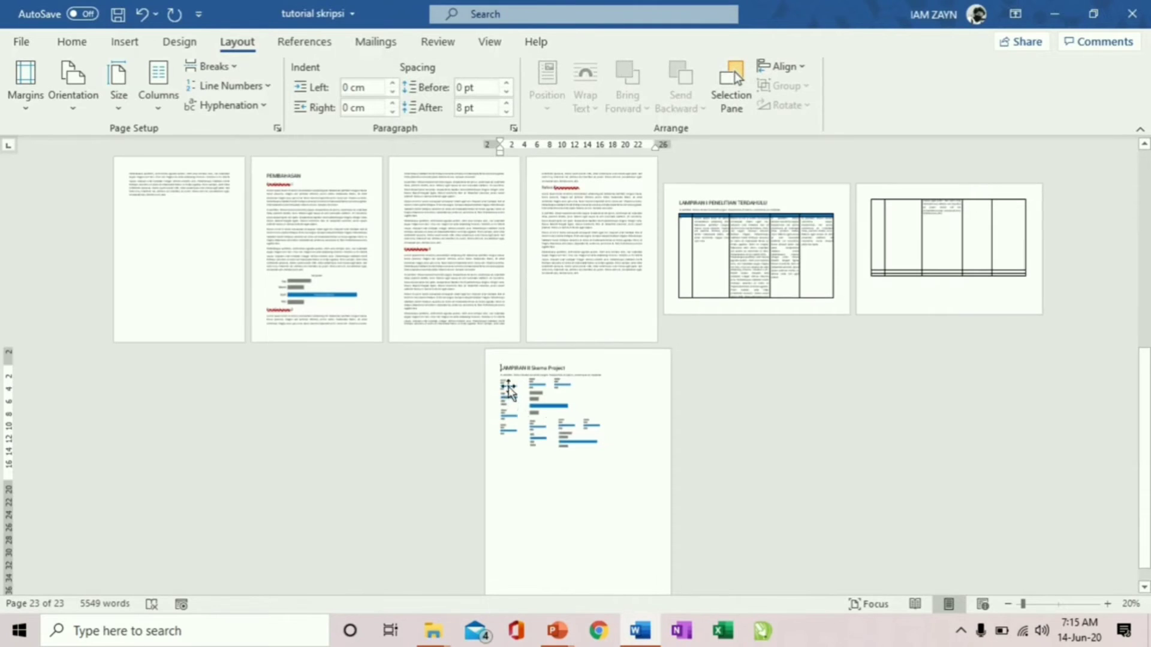
left_click(74, 99)
left_click(88, 179)
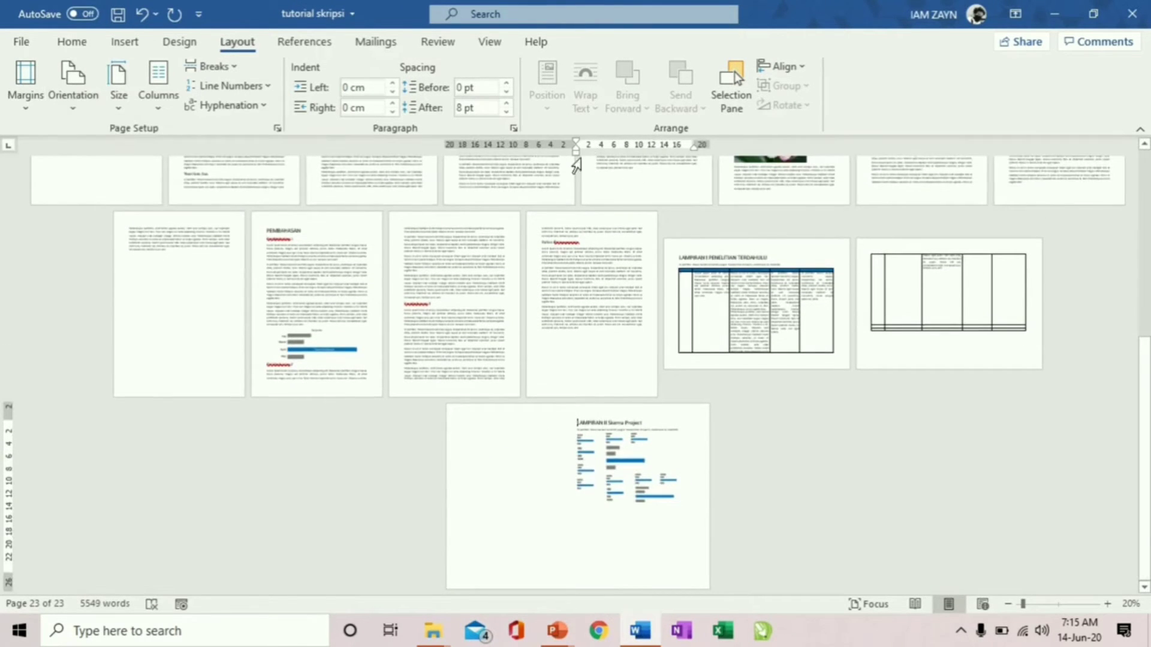
left_click_drag(574, 144, 466, 145)
Step: Enlarge the scheme picture on the LAMPIRAN II page to fill most of the larger sheet
left_click(535, 506)
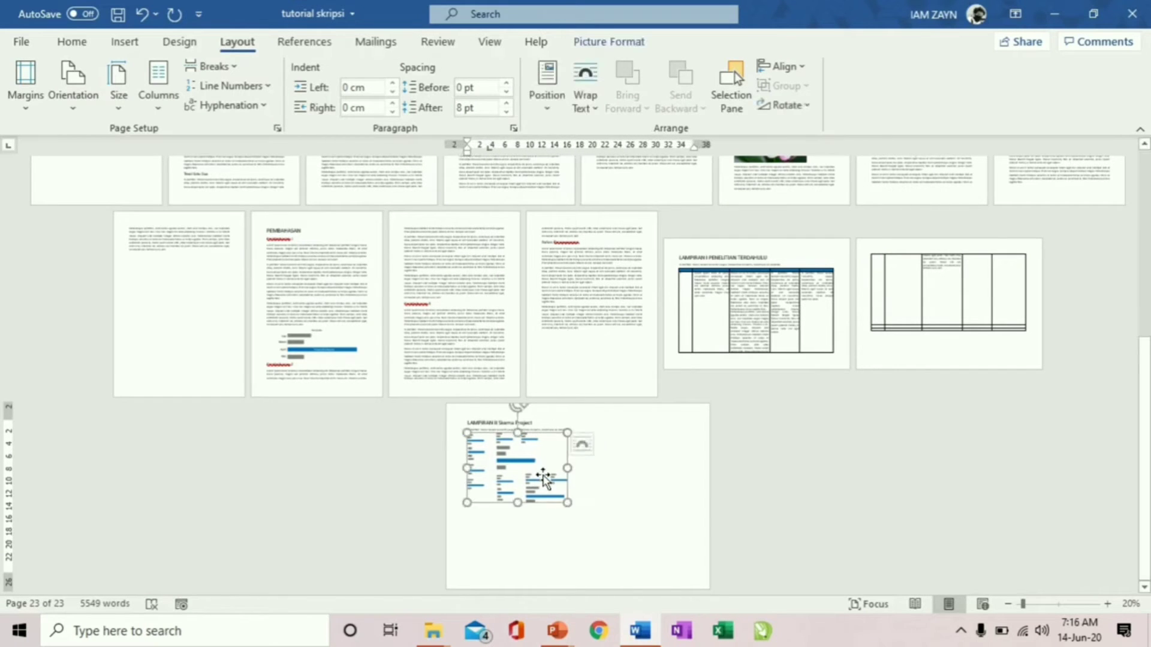
left_click_drag(564, 506, 657, 568)
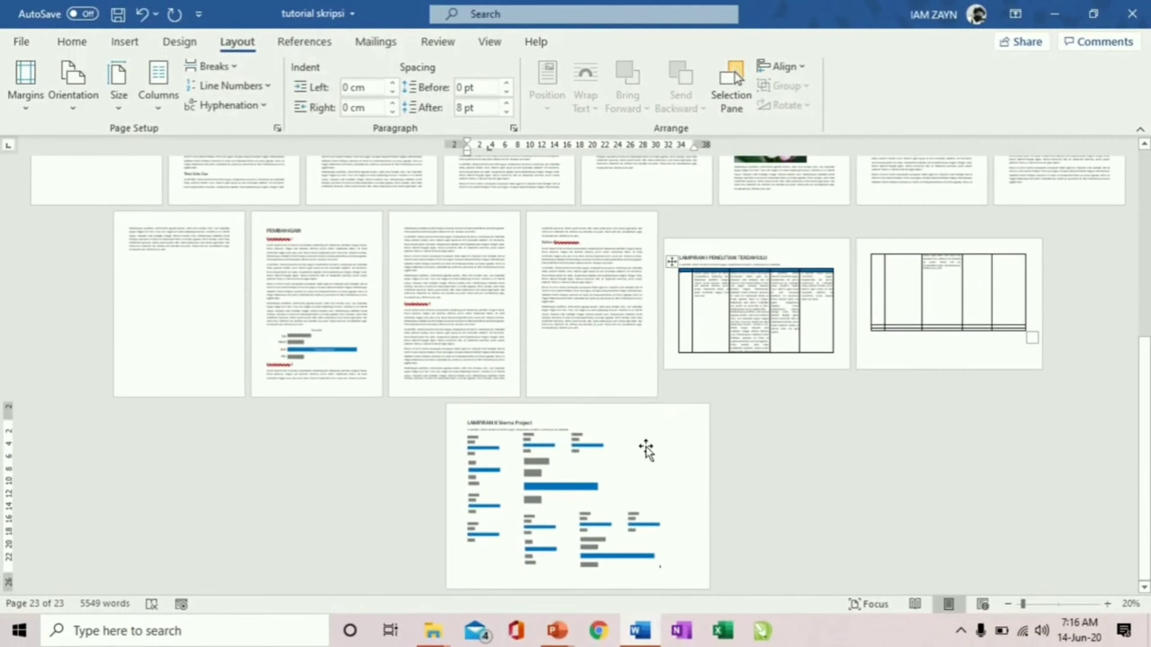
Step: Insert a Continuous section break after the first paragraph under Latar Belakang in the PENDAHULUAN chapter
scroll(645, 450, "down", 2)
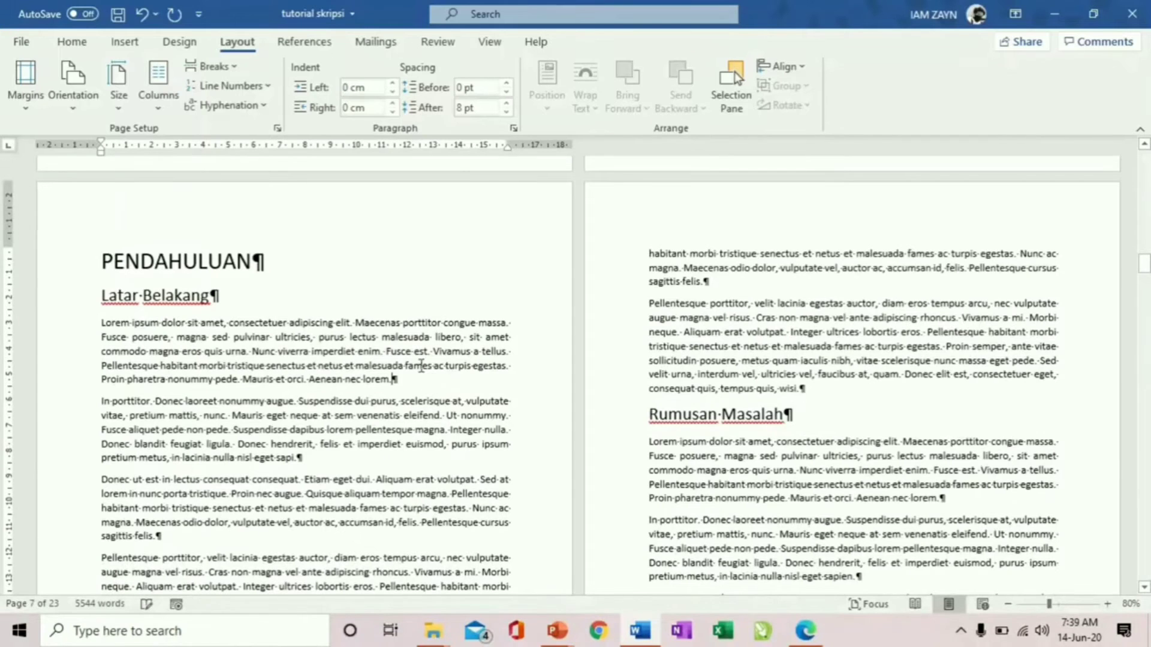
left_click(236, 71)
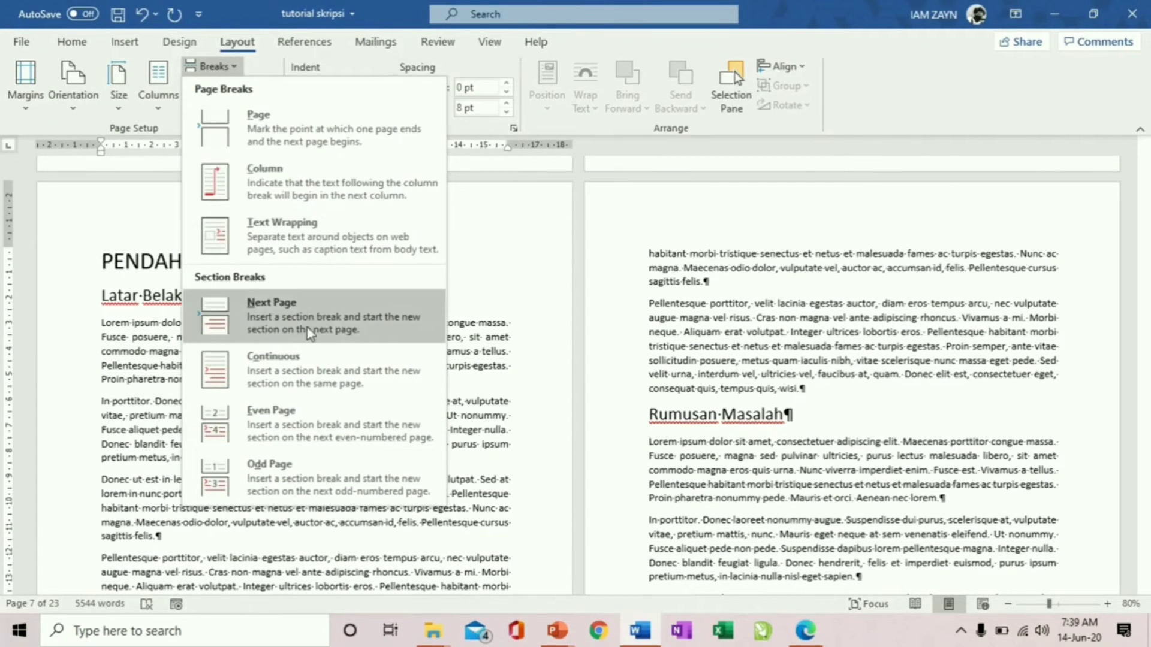
left_click(300, 366)
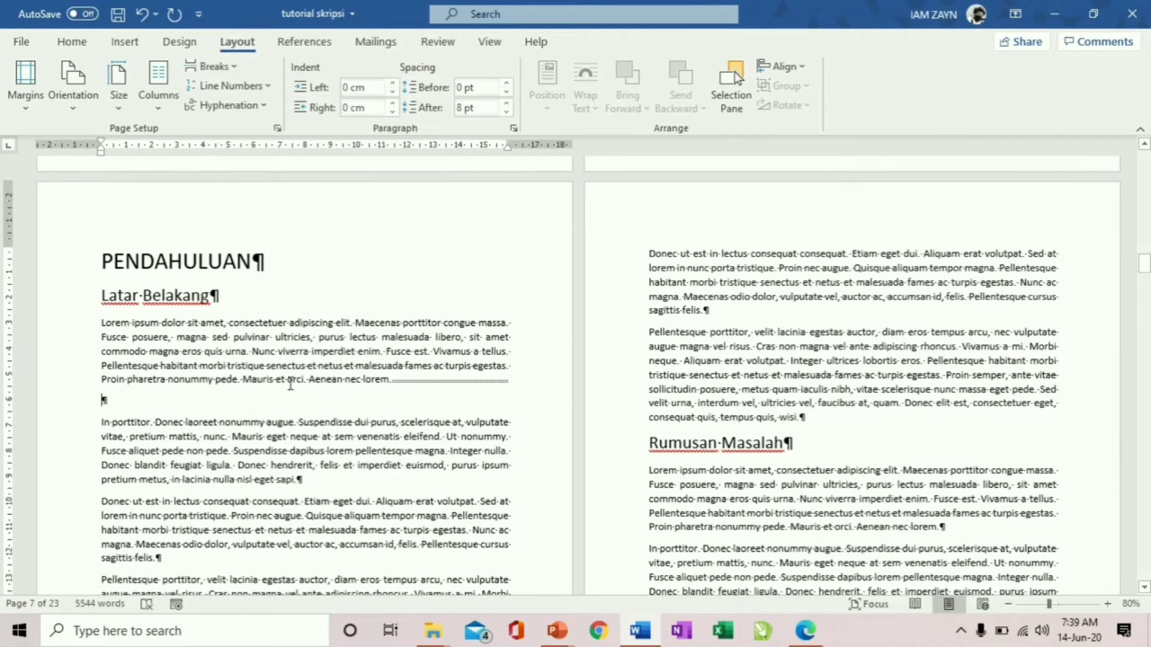
Step: Delete the empty paragraph after the continuous break under Latar Belakang and set the opening PENDAHULUAN section's top margin to 6 cm
key("Delete")
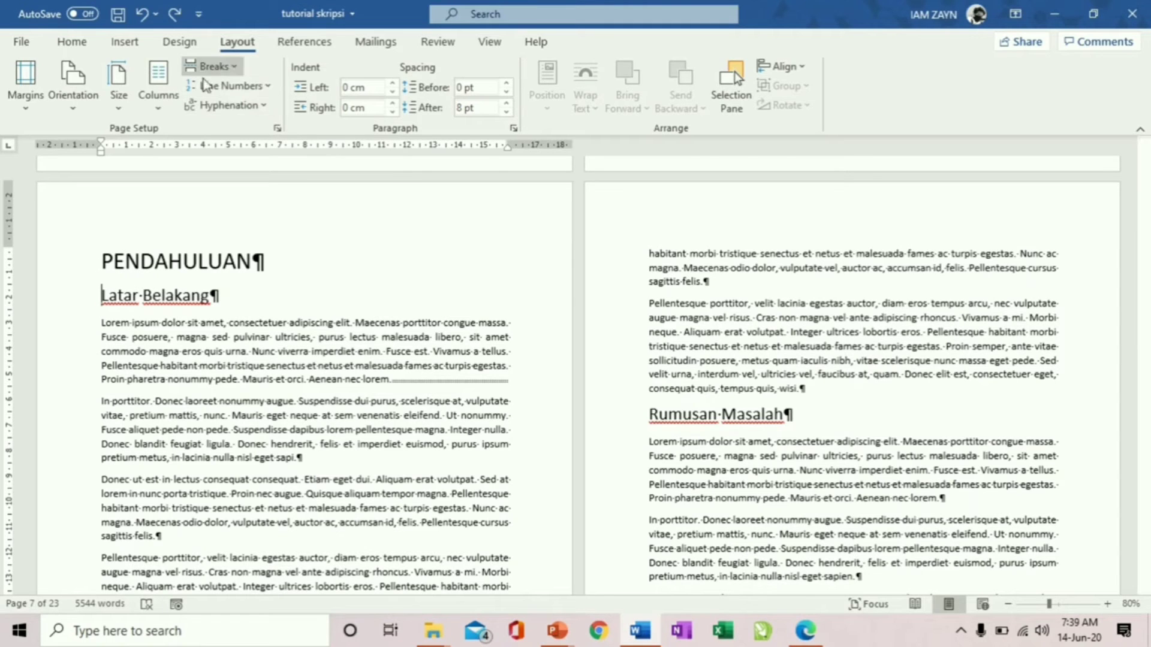
left_click(42, 102)
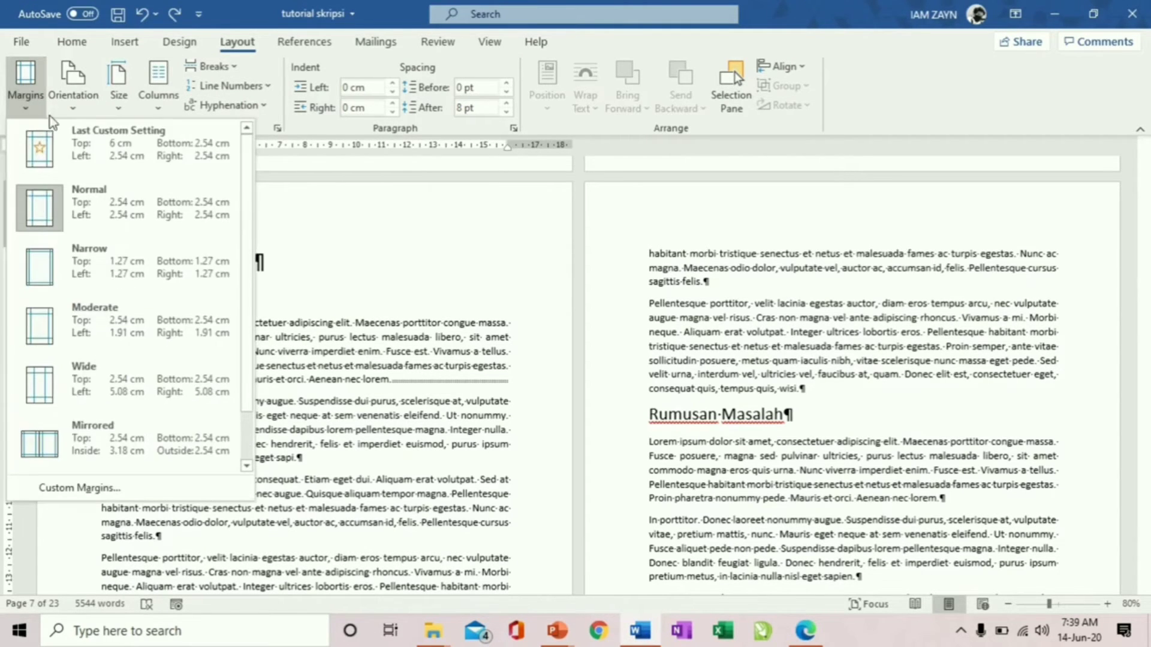
left_click(119, 485)
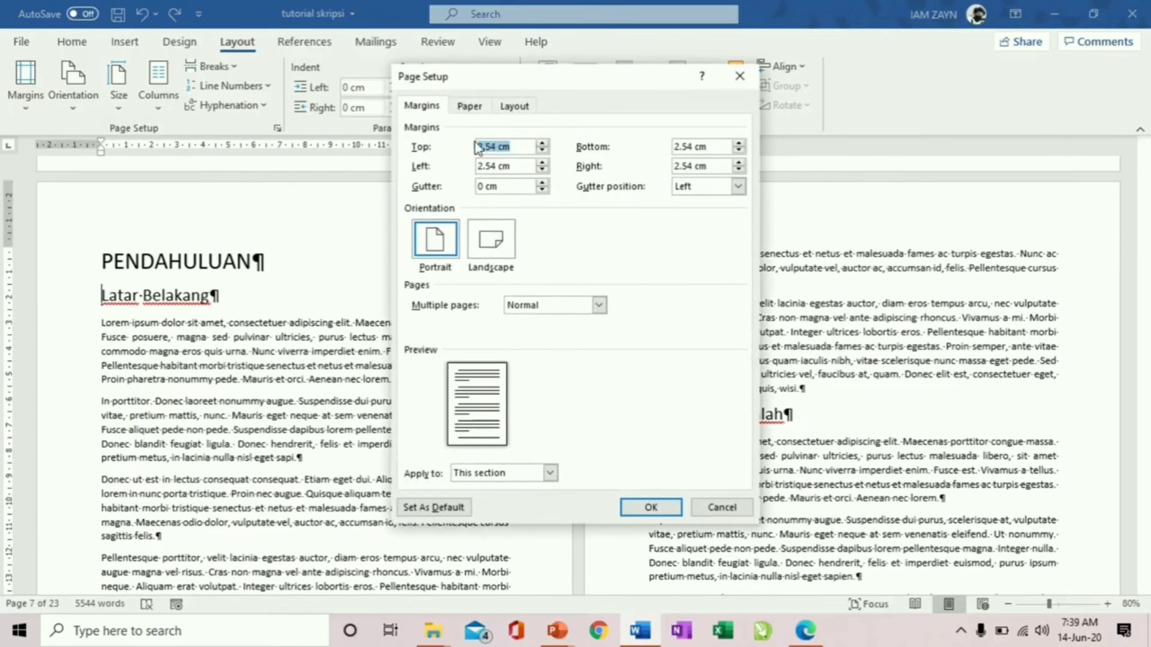
type("6")
key("Return")
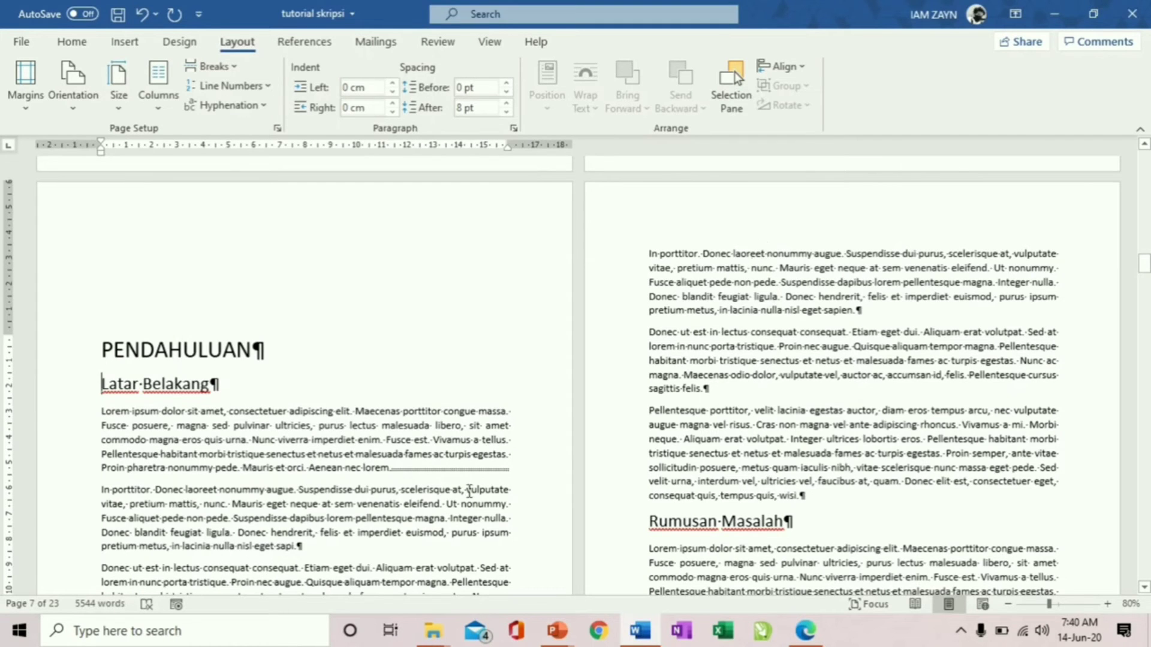
Step: Insert a Continuous section break after the second paragraph under Objek Penelitian and set the METODE PENELITIAN opening section's top margin to 6 cm
scroll(676, 426, "down", 4)
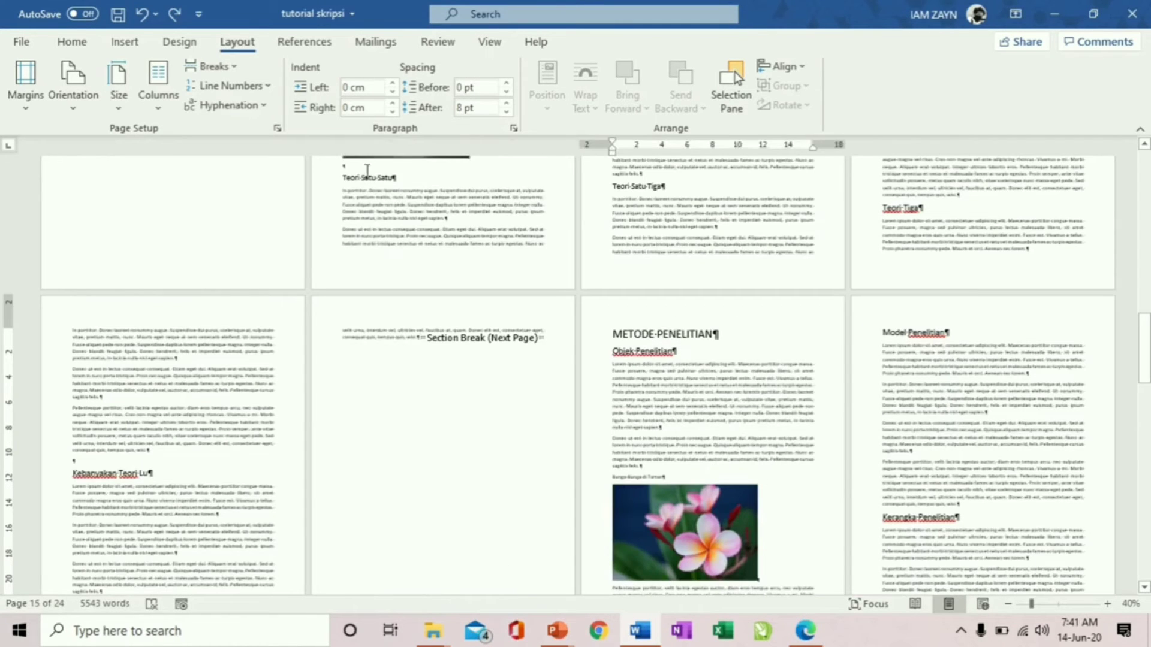
left_click(217, 67)
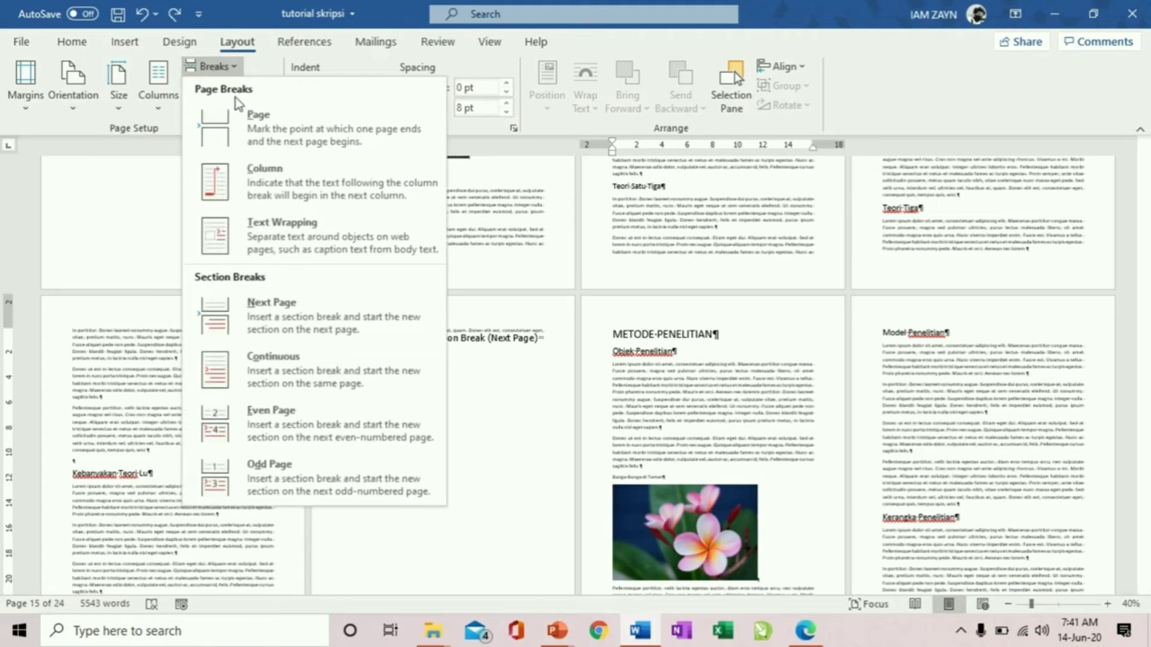
left_click(278, 368)
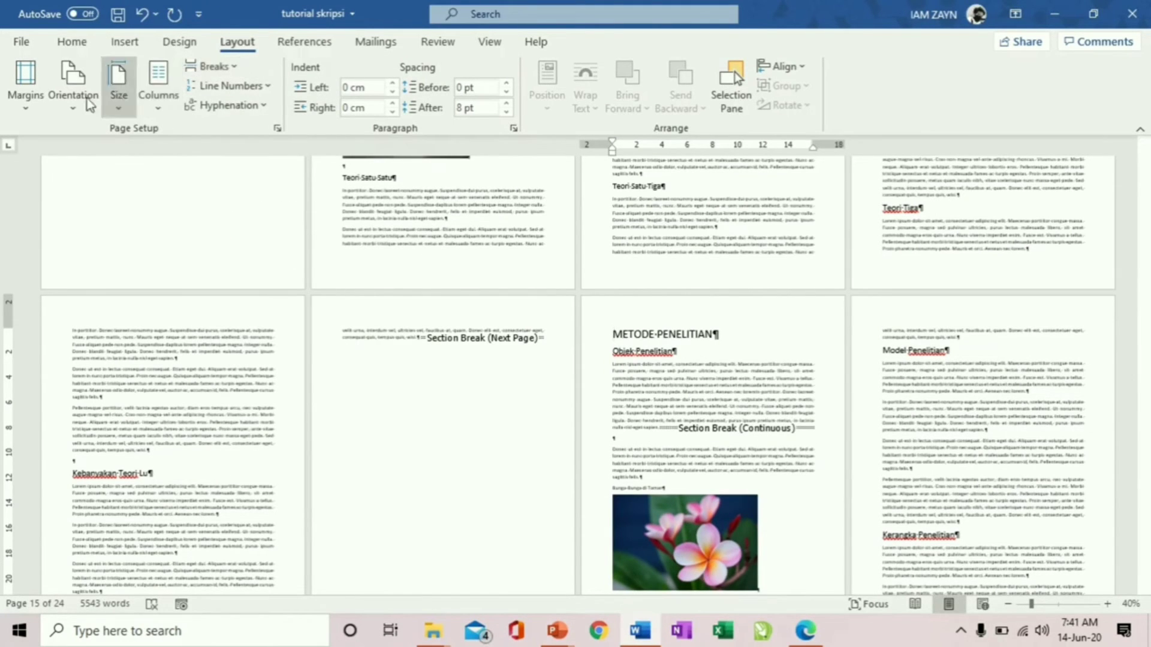
left_click(25, 81)
left_click(98, 483)
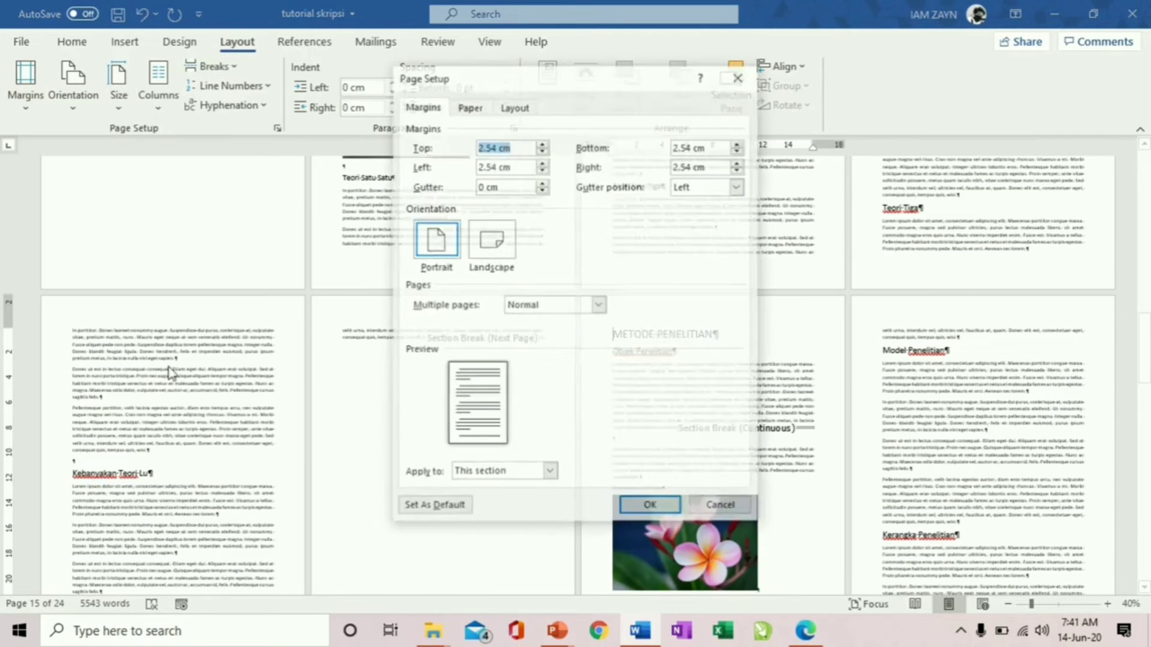
type("4")
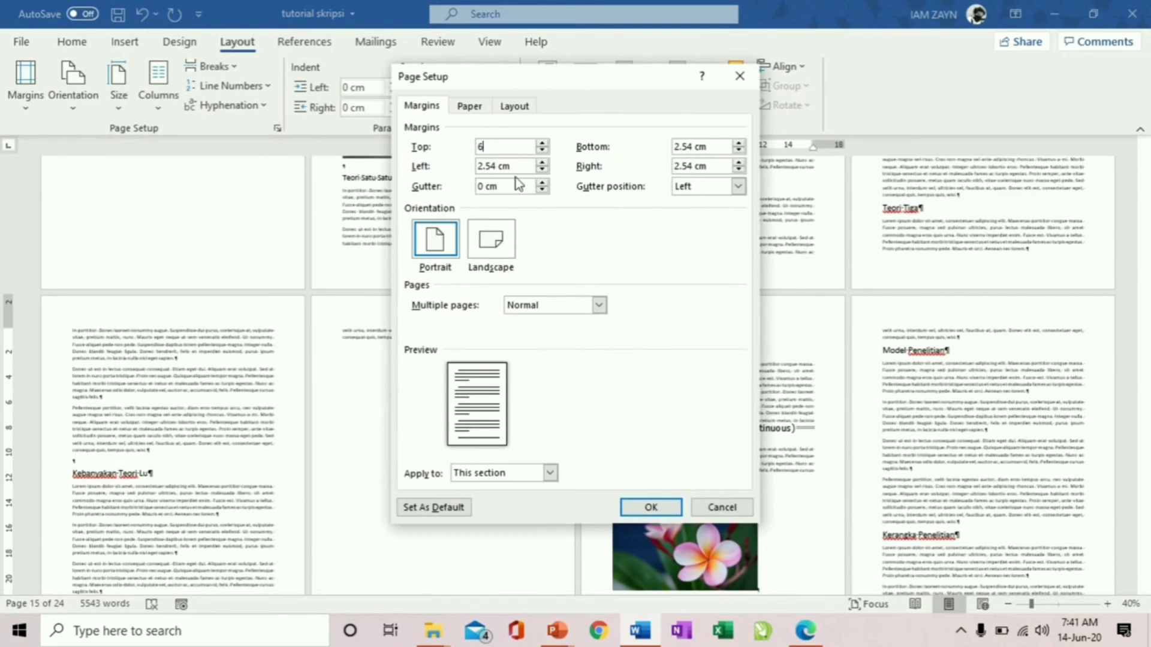
key("Return")
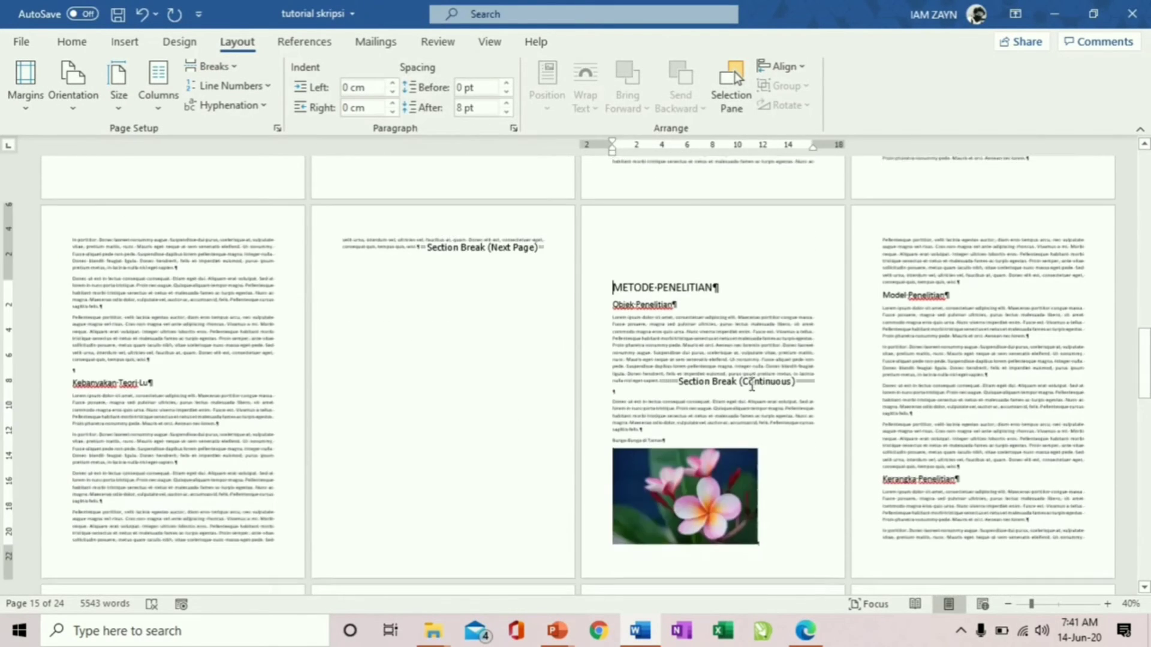
Step: Insert a Continuous section break after the second paragraph under Pembahasan 1 and apply custom margins to the PEMBAHASAN opening section only
scroll(751, 382, "down", 6)
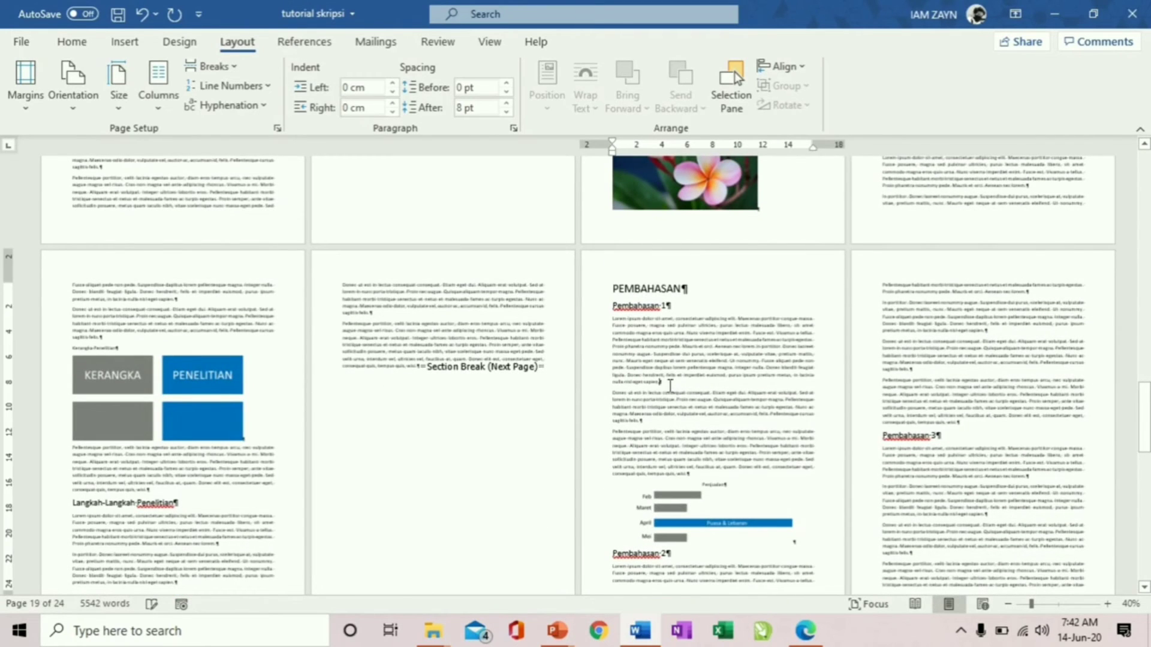
left_click(210, 66)
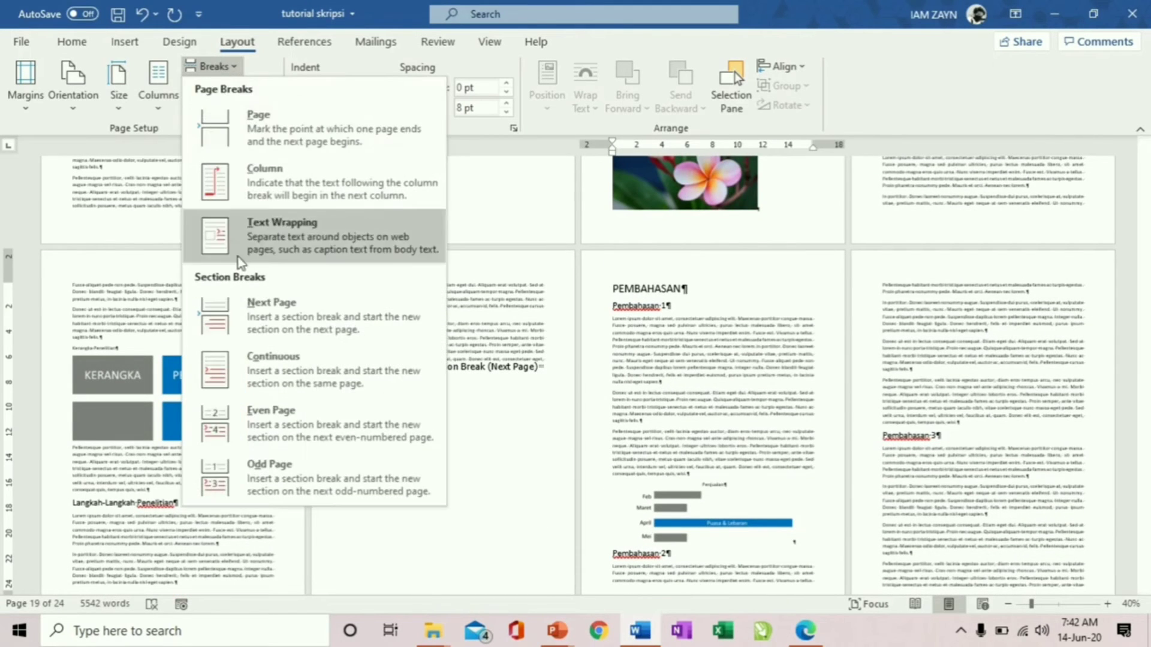
left_click(257, 360)
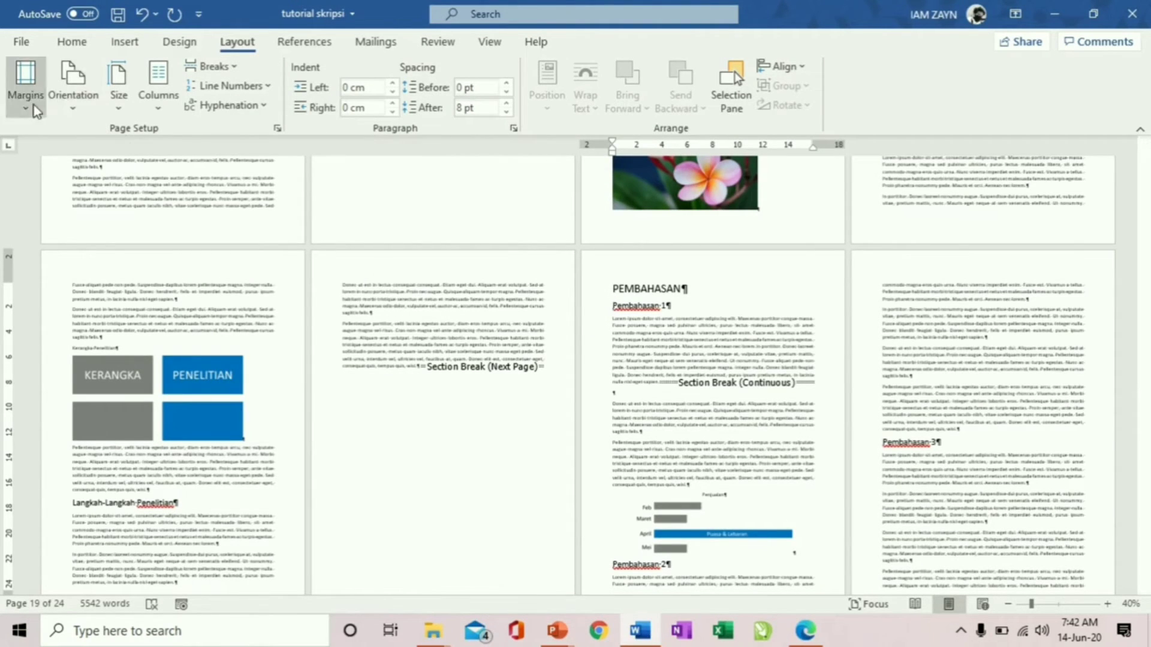
left_click(25, 90)
left_click(78, 488)
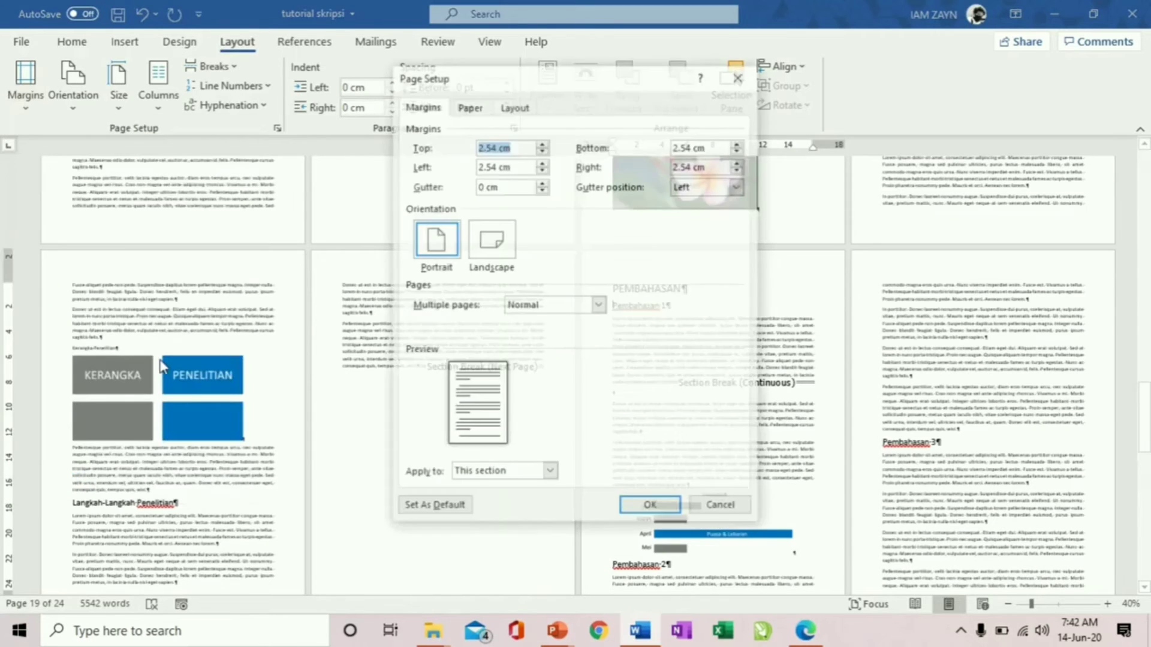
key("Return")
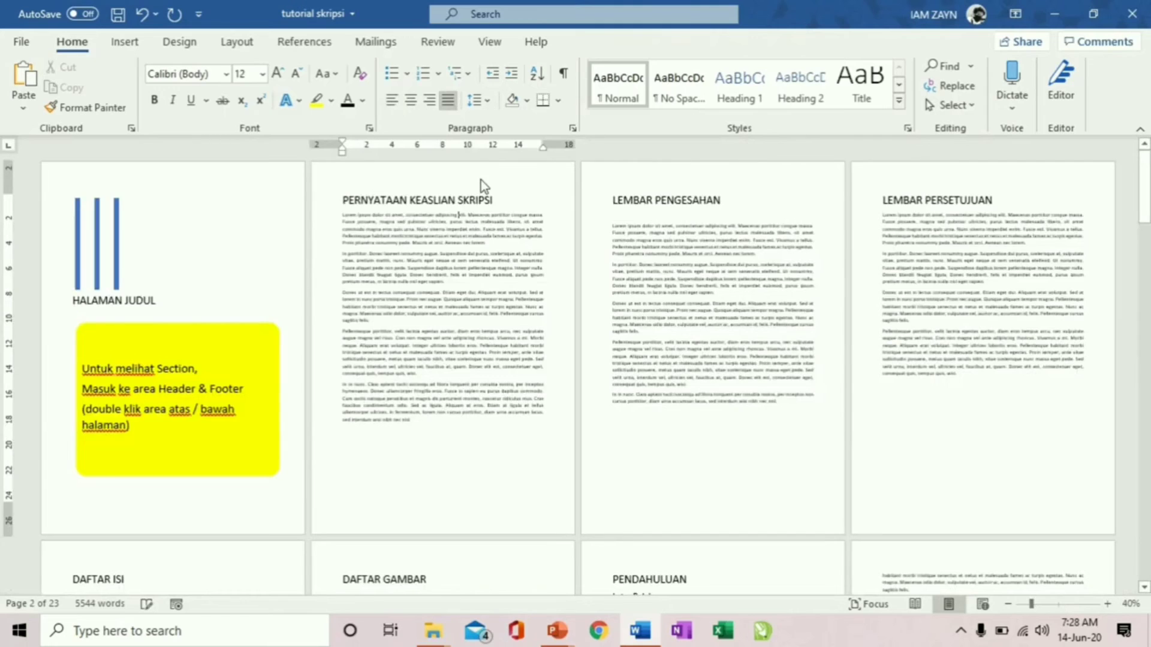
Step: Open the header and footer area and examine the section labels on every page from the front matter through the appendices
double_click(478, 183)
scroll(419, 414, "down", 3)
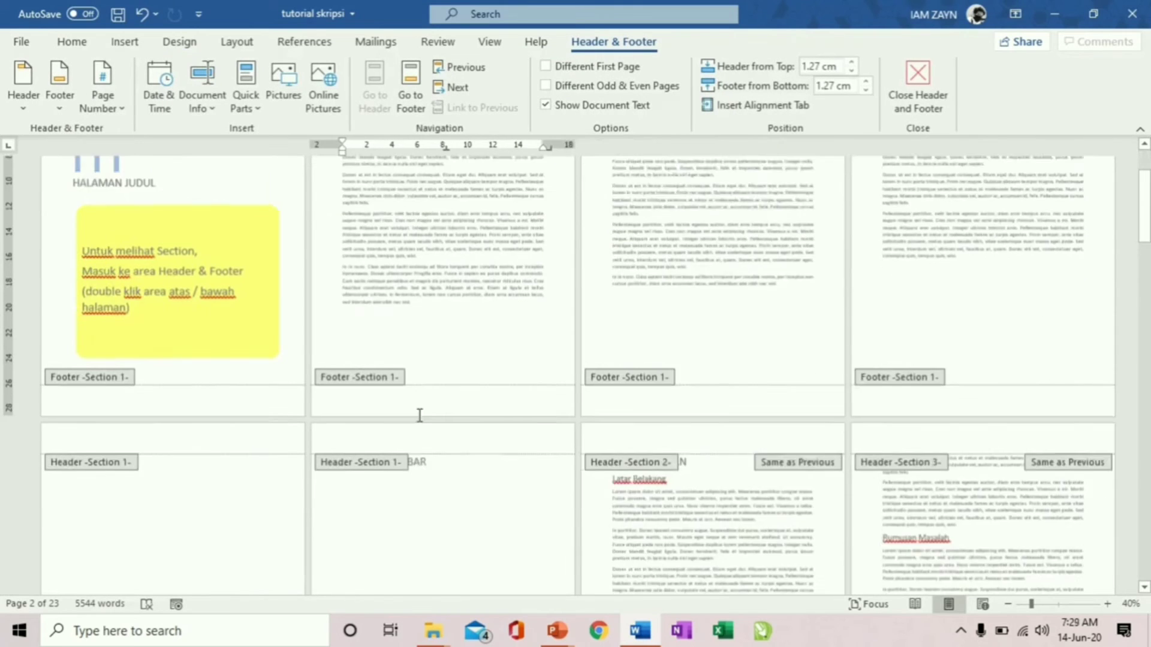
scroll(420, 415, "down", 2)
scroll(941, 285, "down", 1)
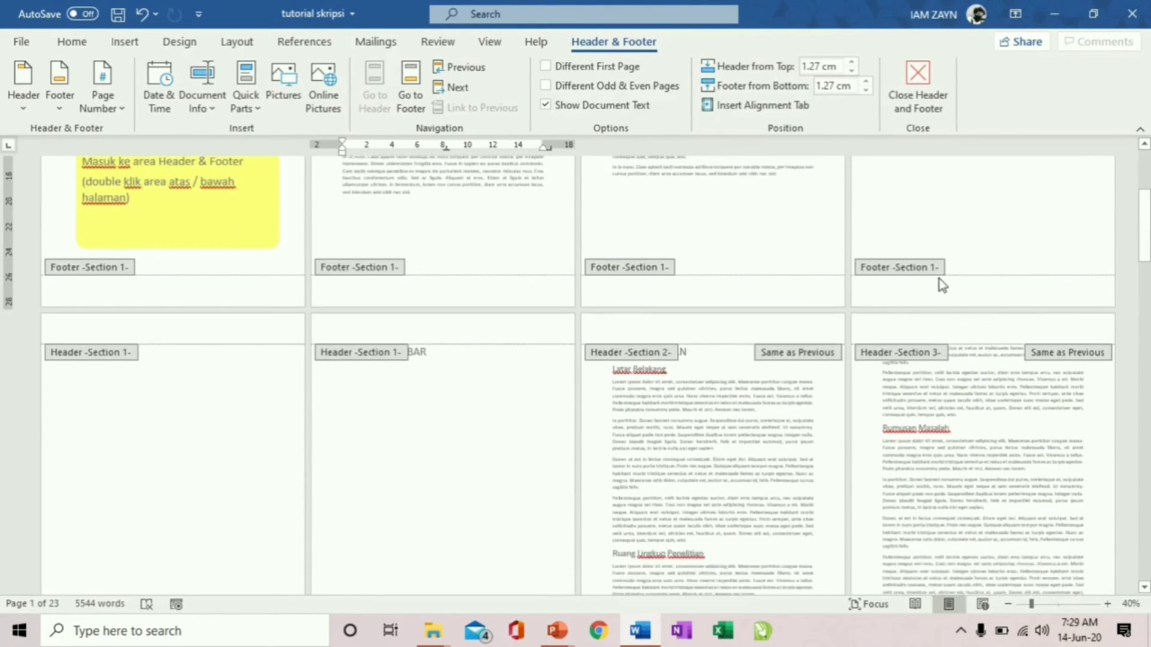
scroll(780, 453, "down", 10)
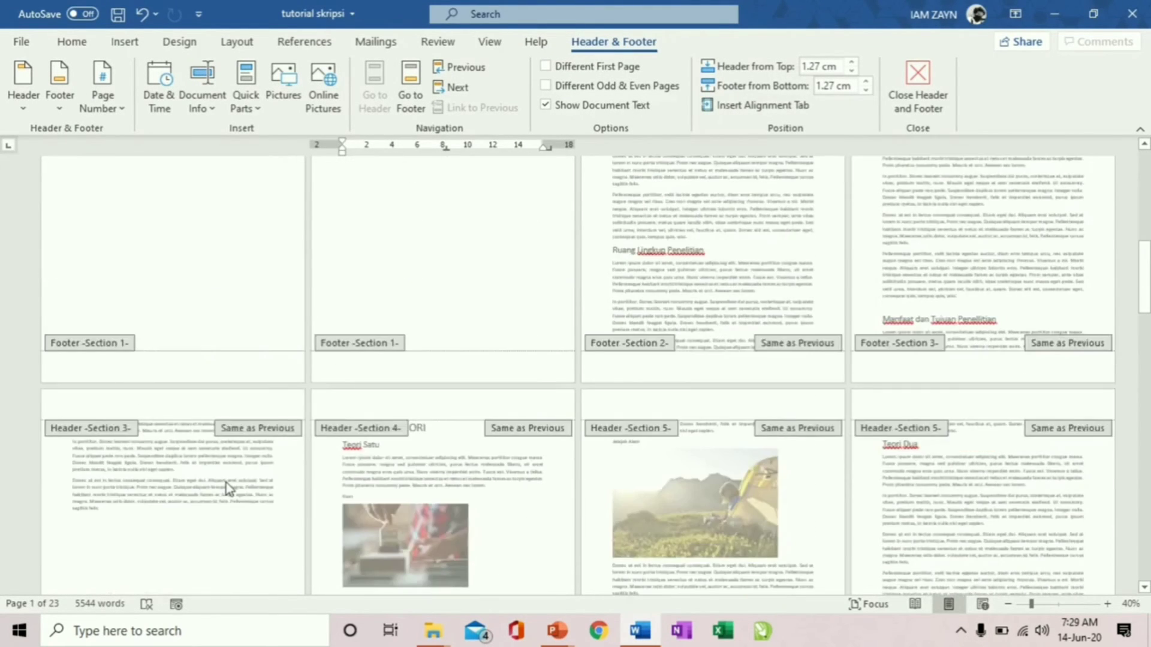
scroll(738, 301, "down", 2)
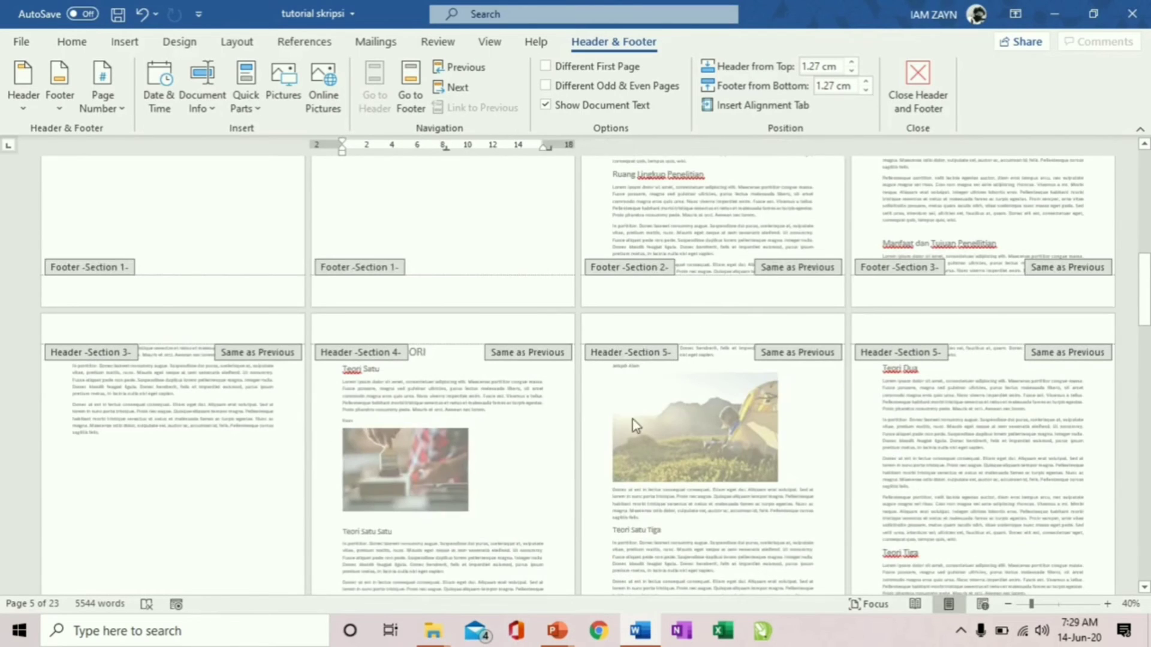
scroll(629, 431, "down", 10)
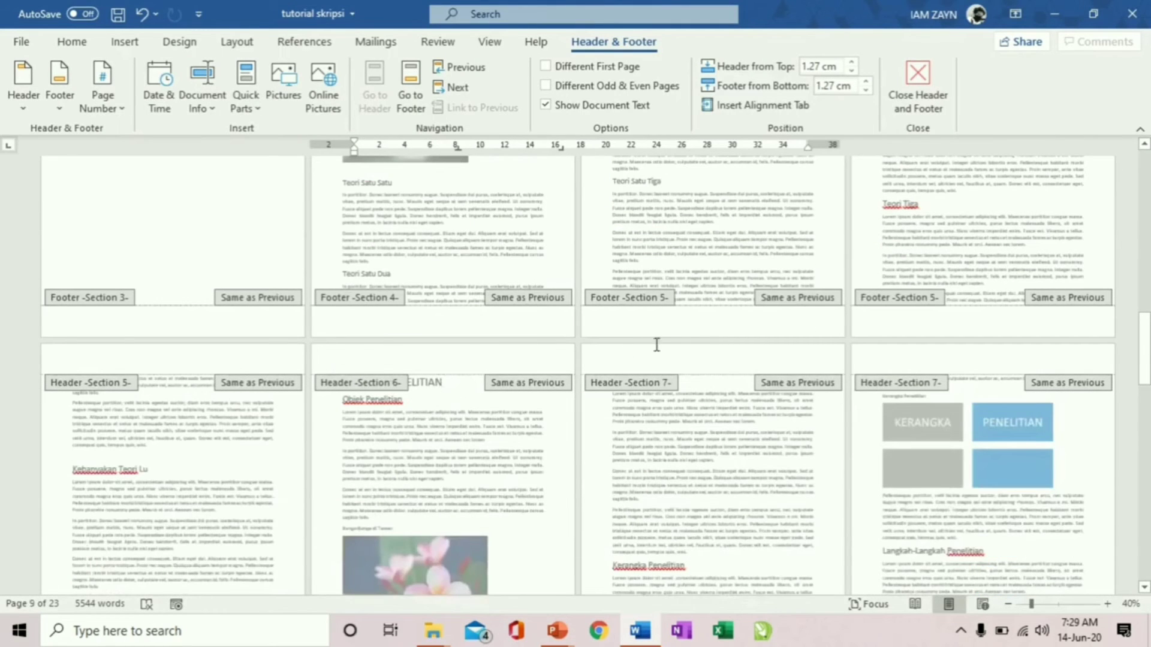
scroll(665, 414, "down", 15)
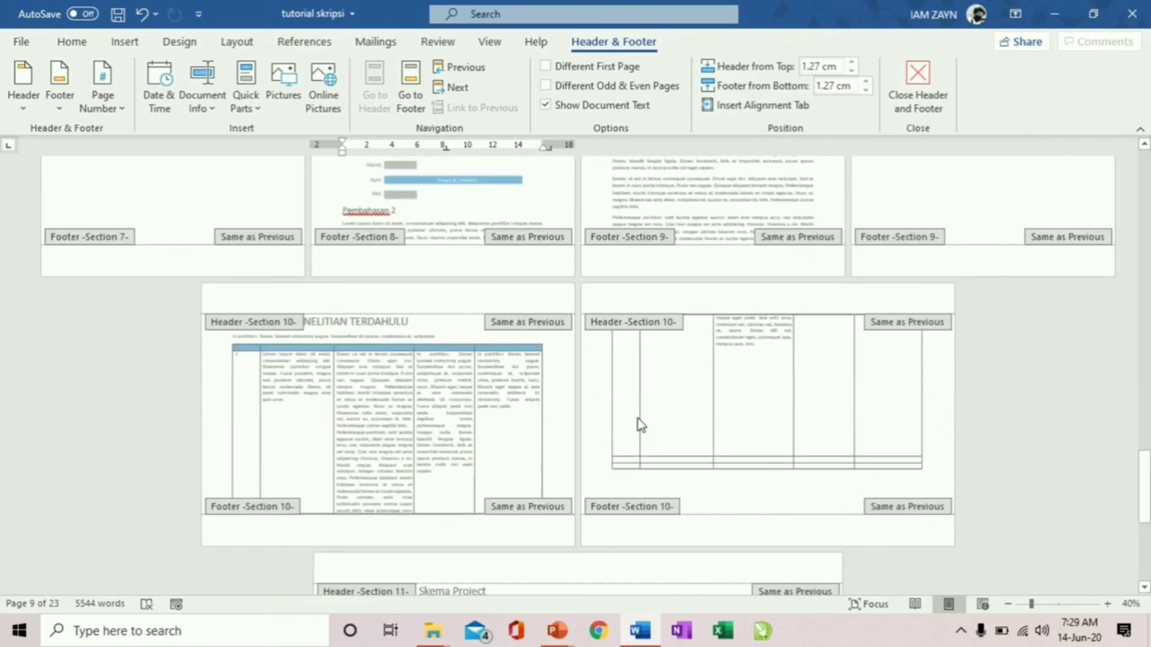
scroll(652, 393, "up", 8)
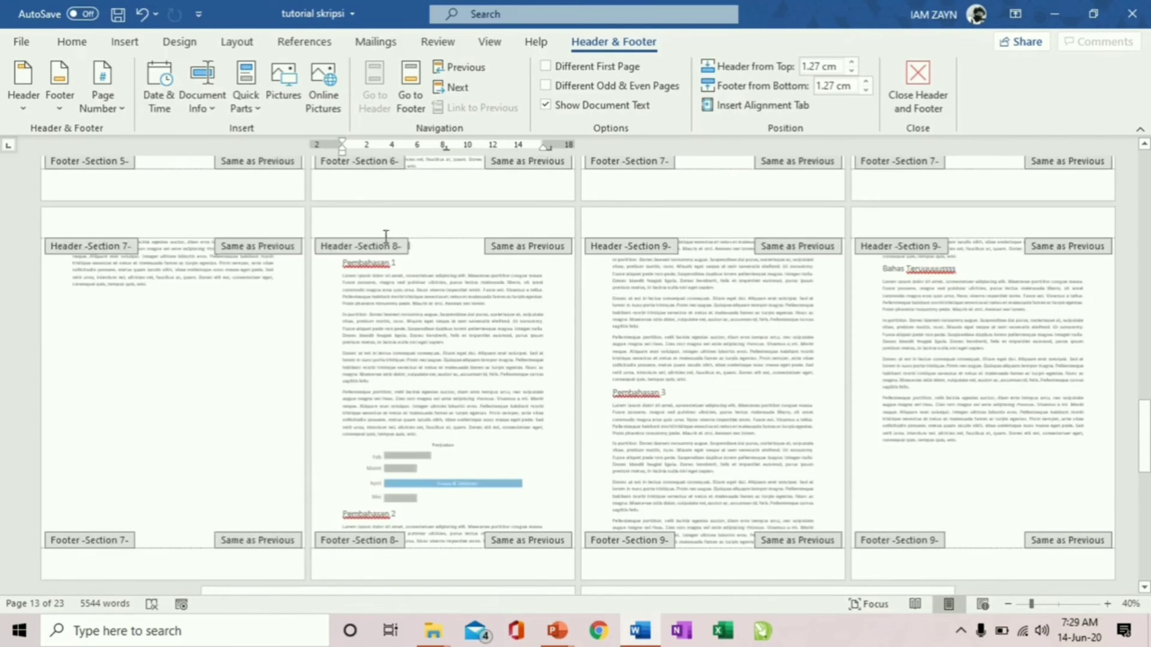
scroll(566, 394, "down", 5)
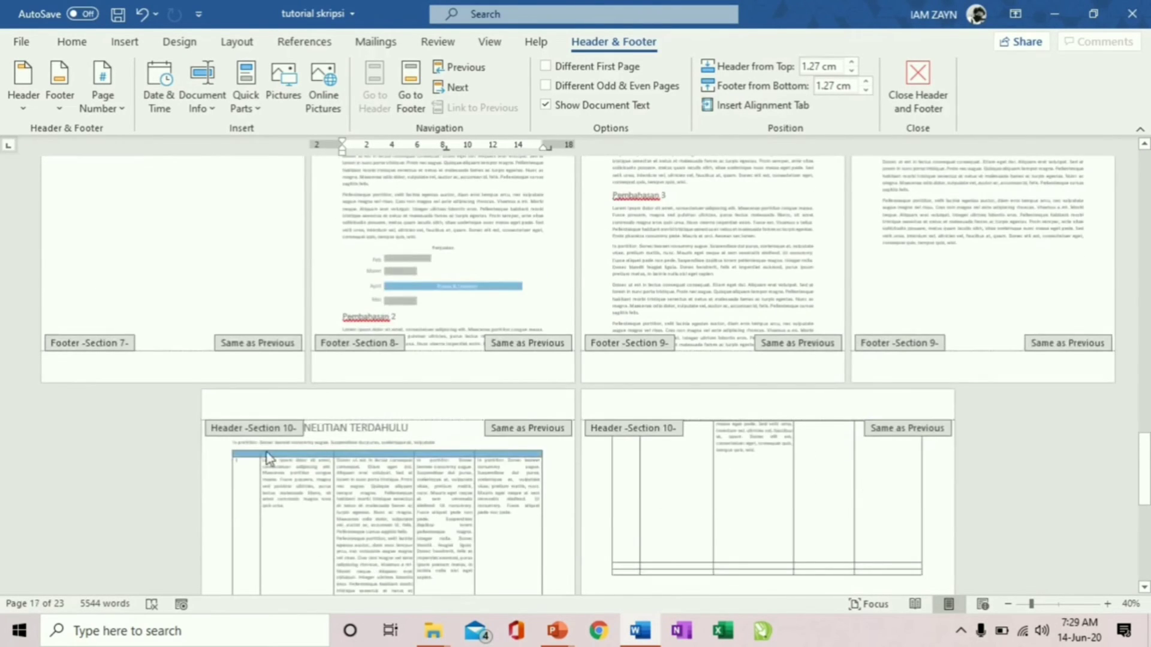
scroll(552, 462, "down", 10)
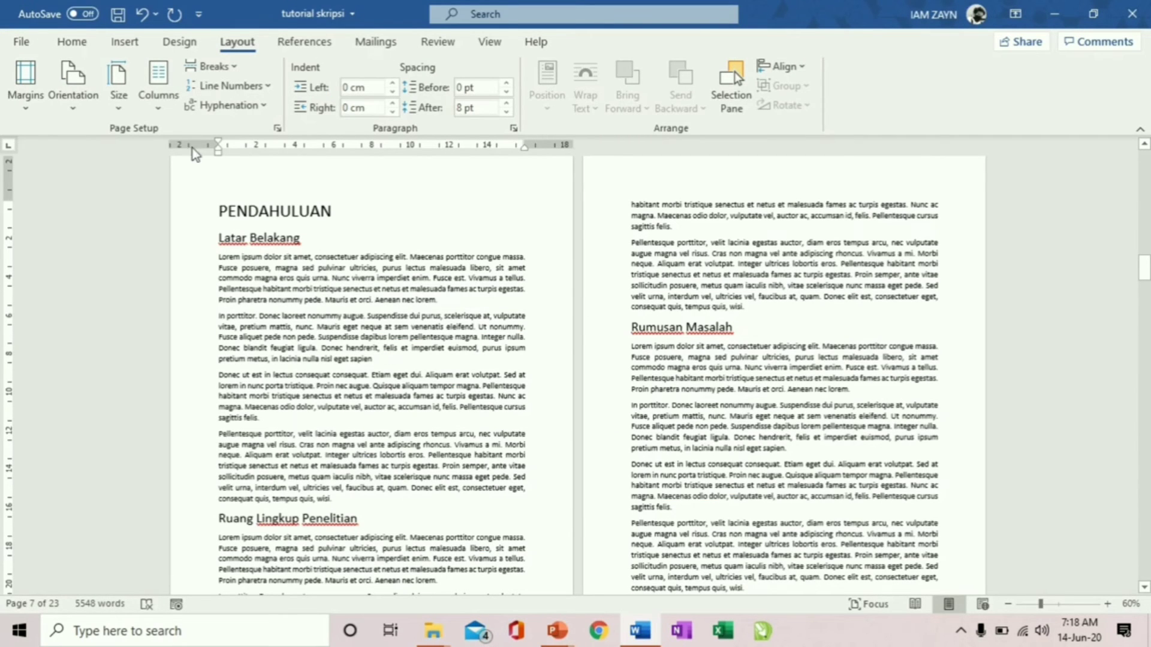
Step: Show the formatting marks so the section breaks in the PENDAHULUAN chapter can be seen
left_click(75, 43)
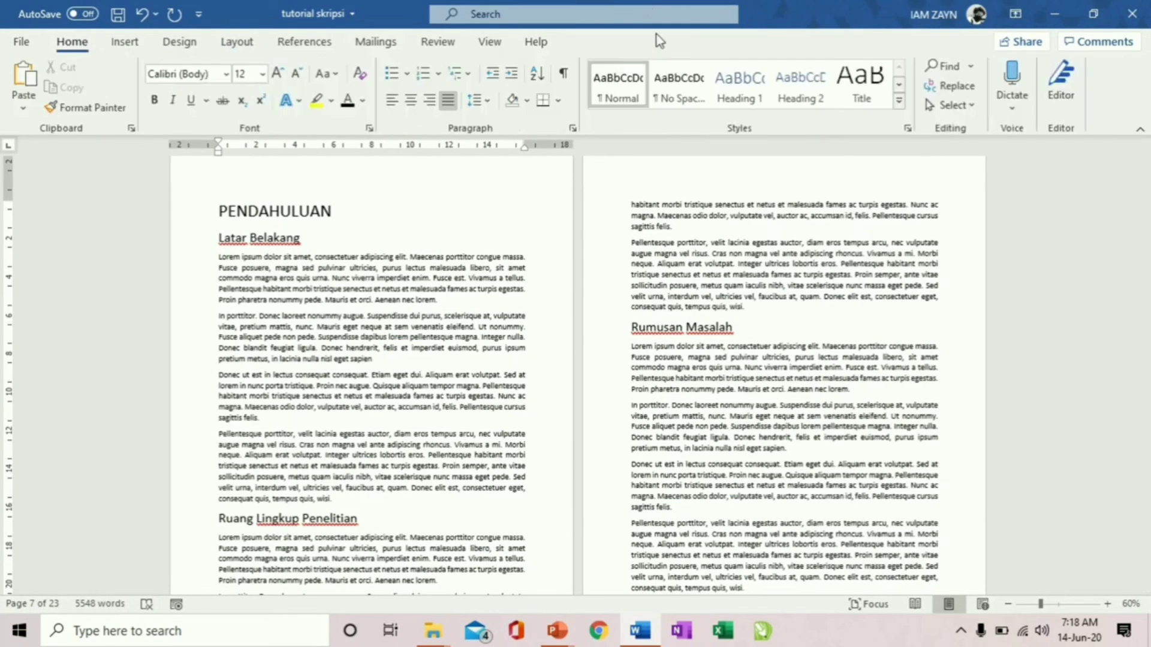
left_click(563, 77)
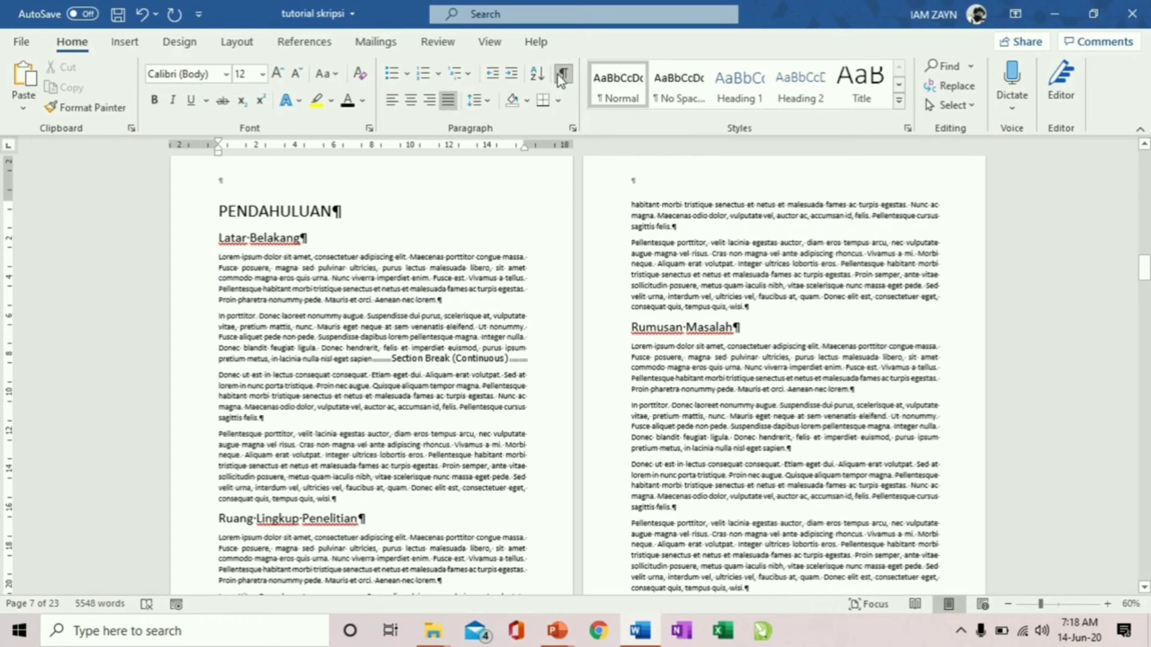
left_click(561, 76)
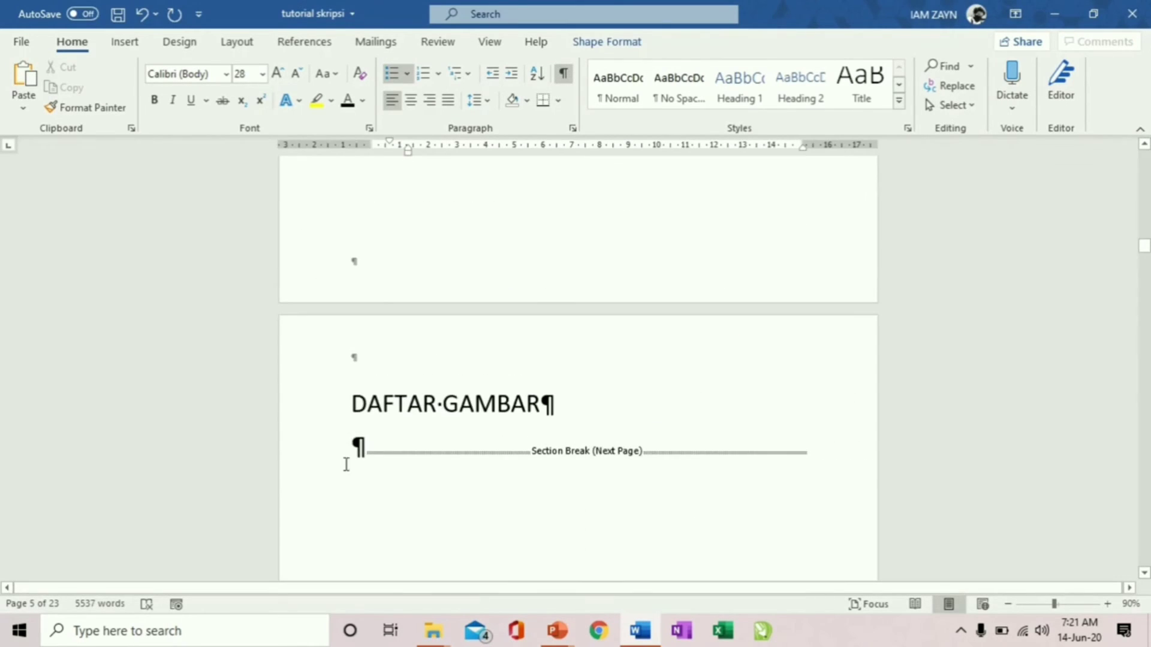
Step: Examine the section break marks after DAFTAR GAMBAR, at the end of PENDAHULUAN and in the following chapters
left_click_drag(365, 469, 586, 465)
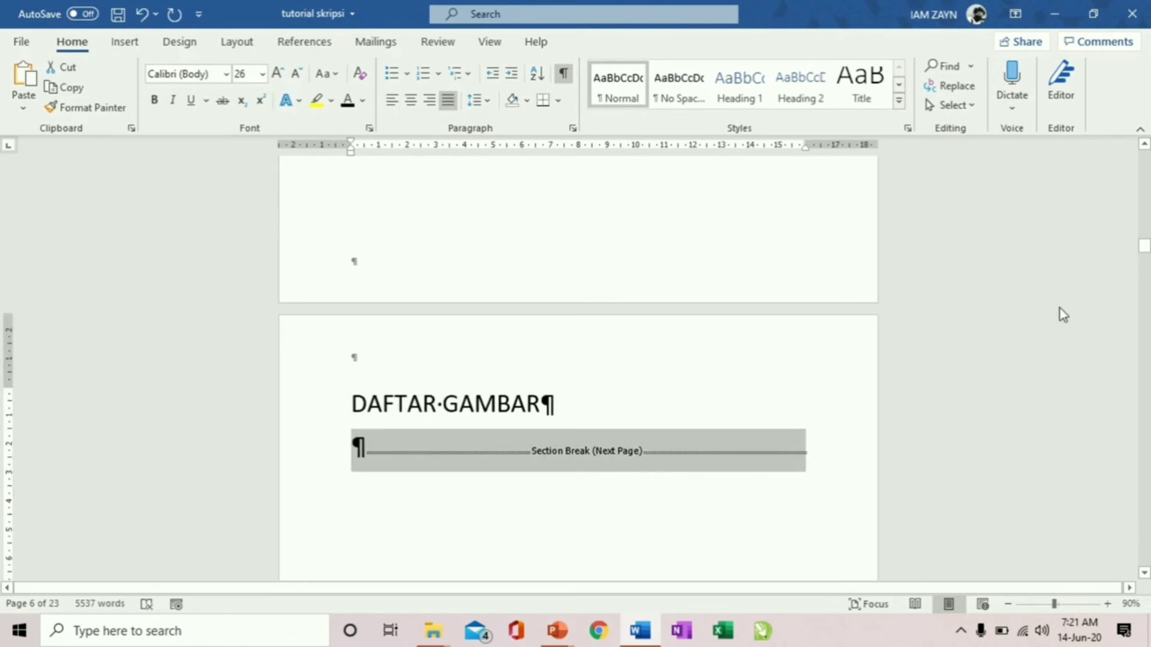
scroll(1063, 315, "down", 3)
scroll(717, 278, "down", 6, "ctrl")
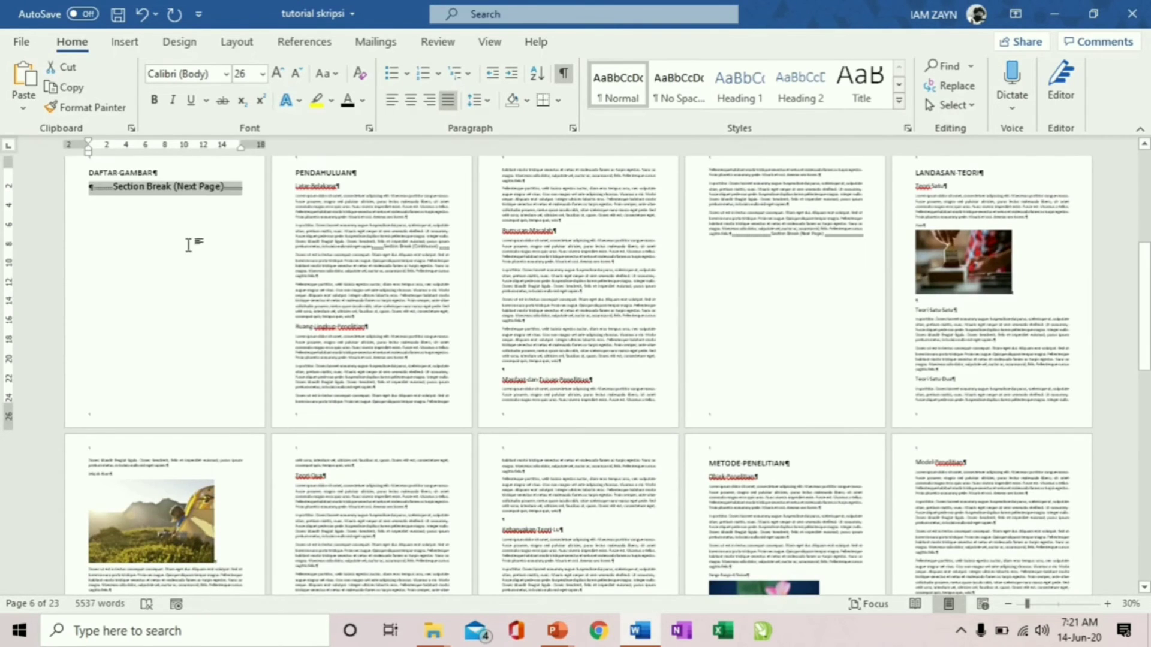
scroll(473, 351, "down", 4)
scroll(816, 223, "up", 3)
left_click(816, 223)
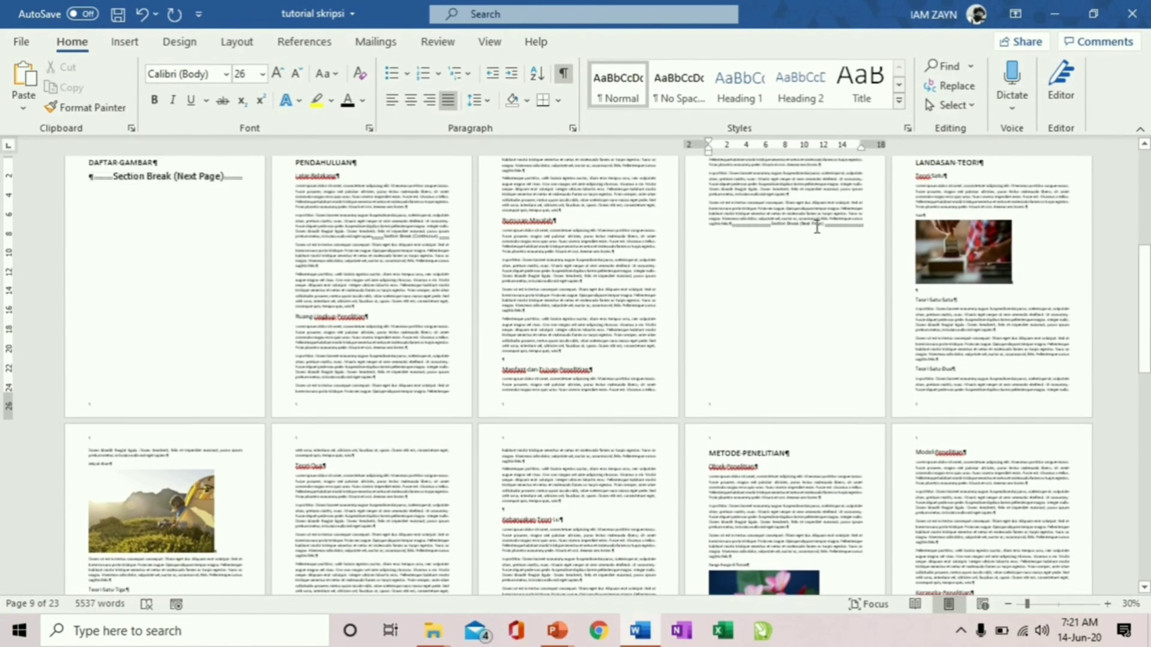
scroll(816, 223, "up", 3, "ctrl")
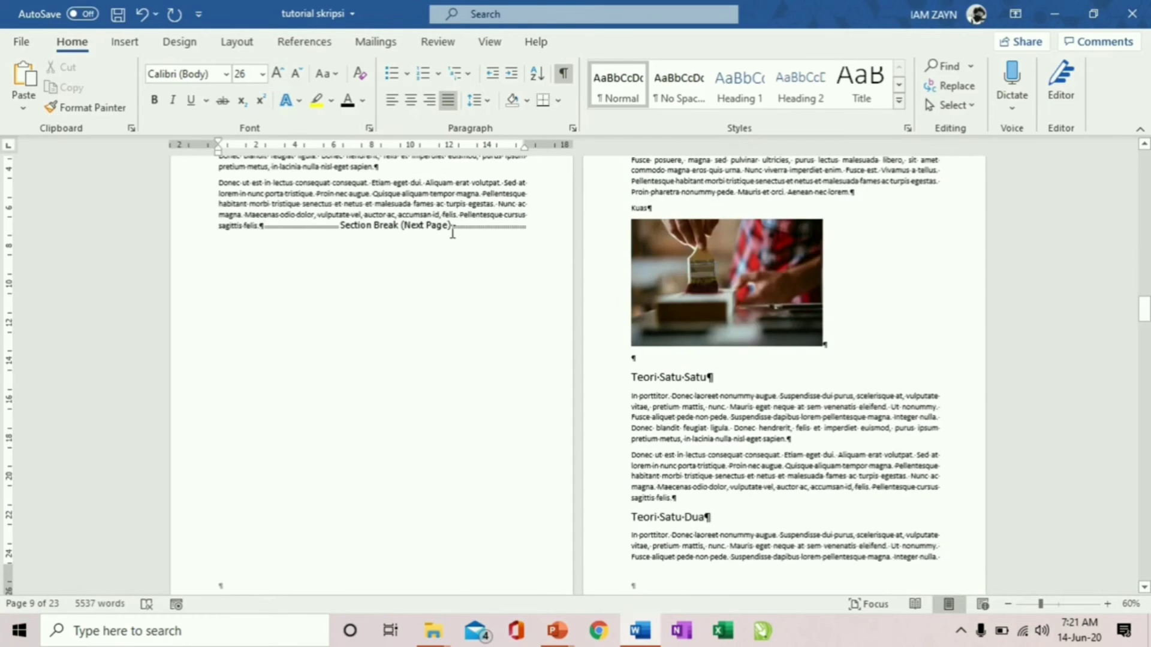
scroll(475, 363, "down", 10)
scroll(476, 363, "down", 15)
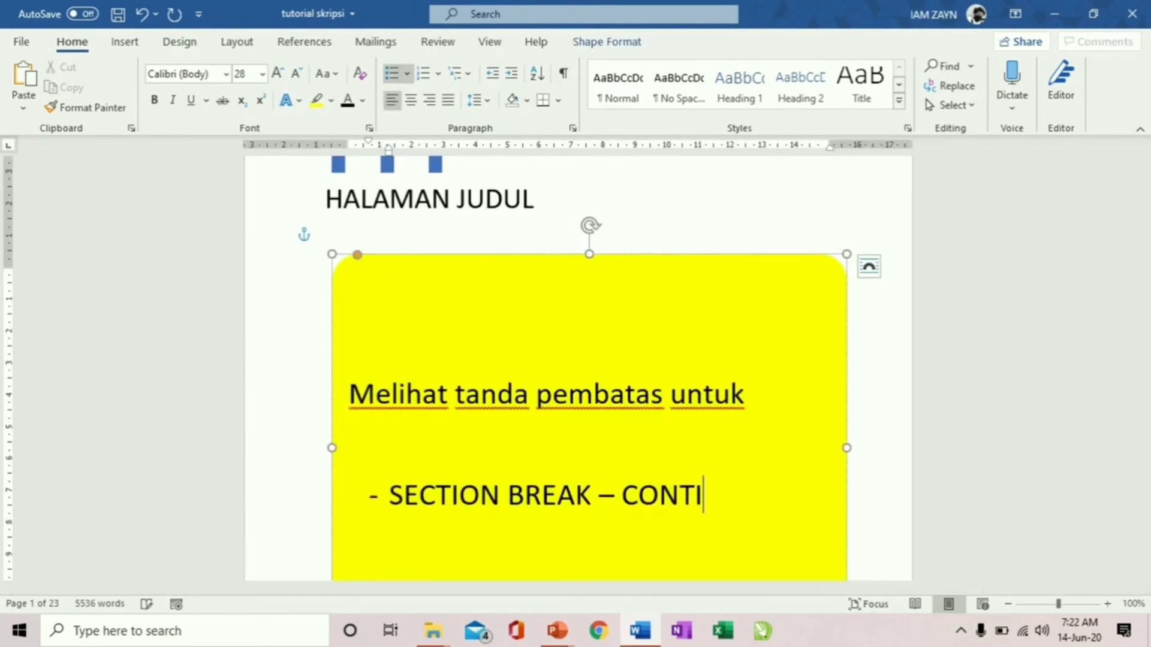
Step: Complete the bullet in the yellow note on the title page so it reads "SECTION BREAK – CONTINOUS"
type("NOUS")
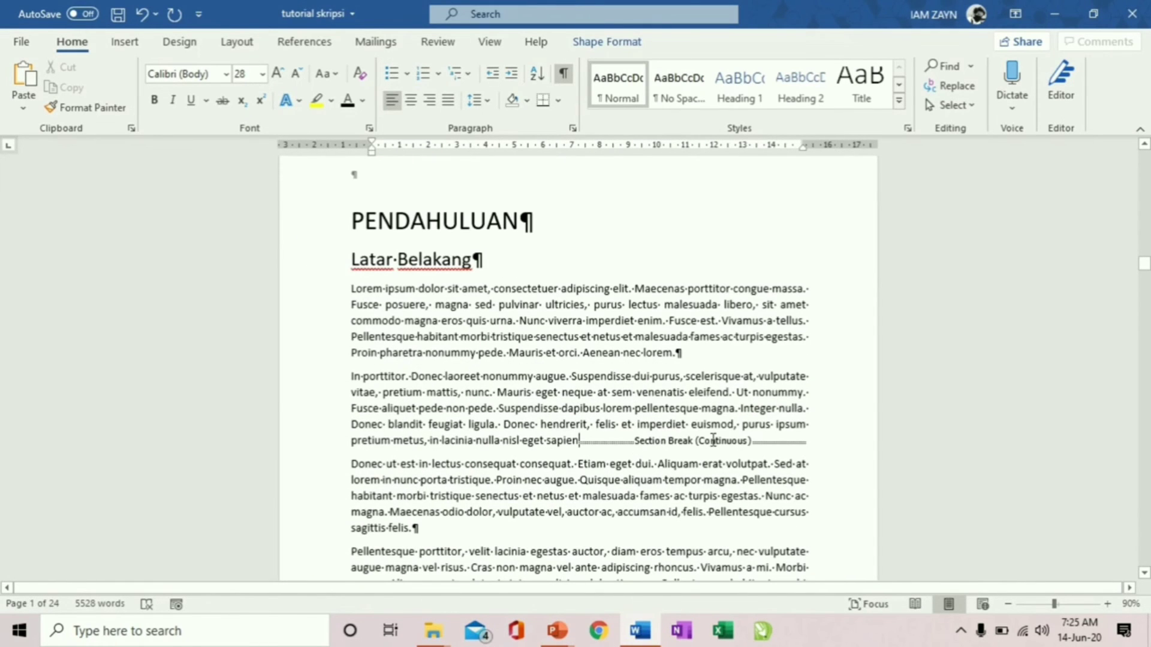
Step: Examine the continuous break under Latar Belakang and the next-page break that ends the PENDAHULUAN chapter
left_click(713, 440)
scroll(719, 462, "down", 20)
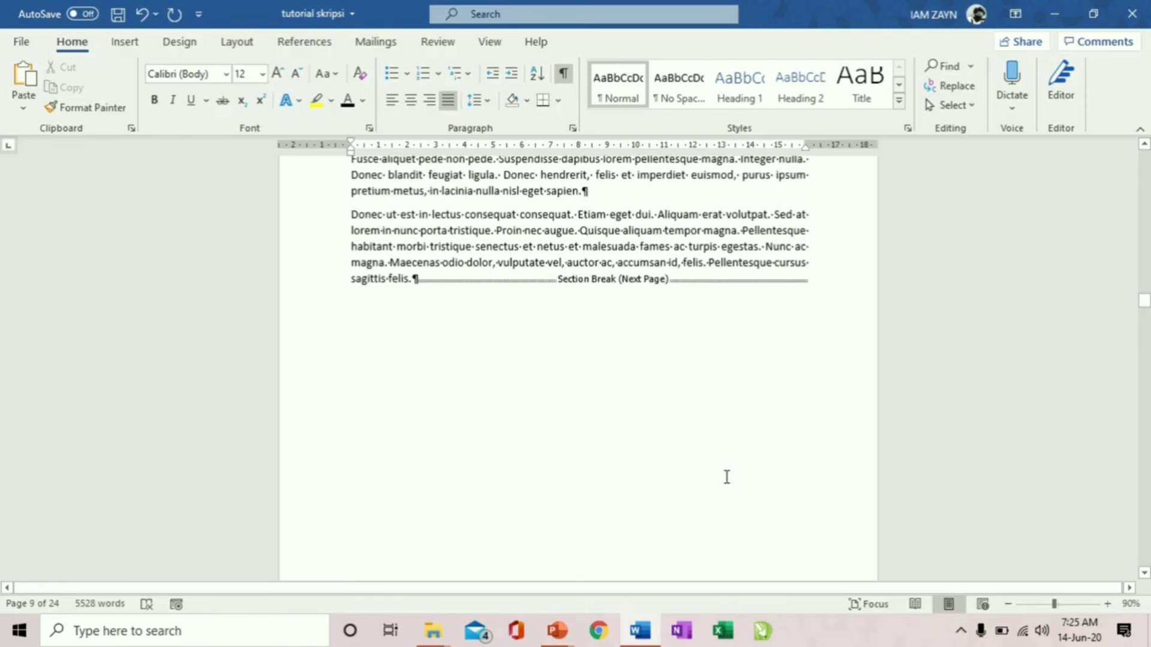
scroll(631, 378, "down", 15)
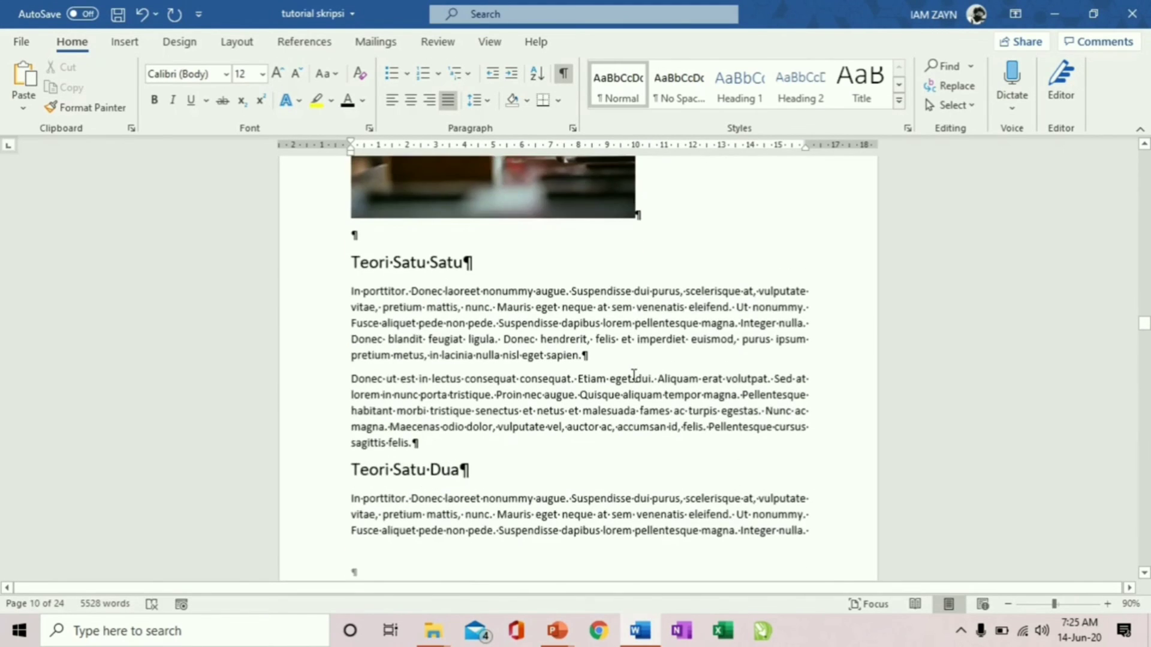
Step: Examine the continuous breaks under Teori Satu and Objek Penelitian and the next-page break ending the chapter before Objek Penelitian
scroll(632, 378, "up", 5)
left_click_drag(789, 275, 735, 288)
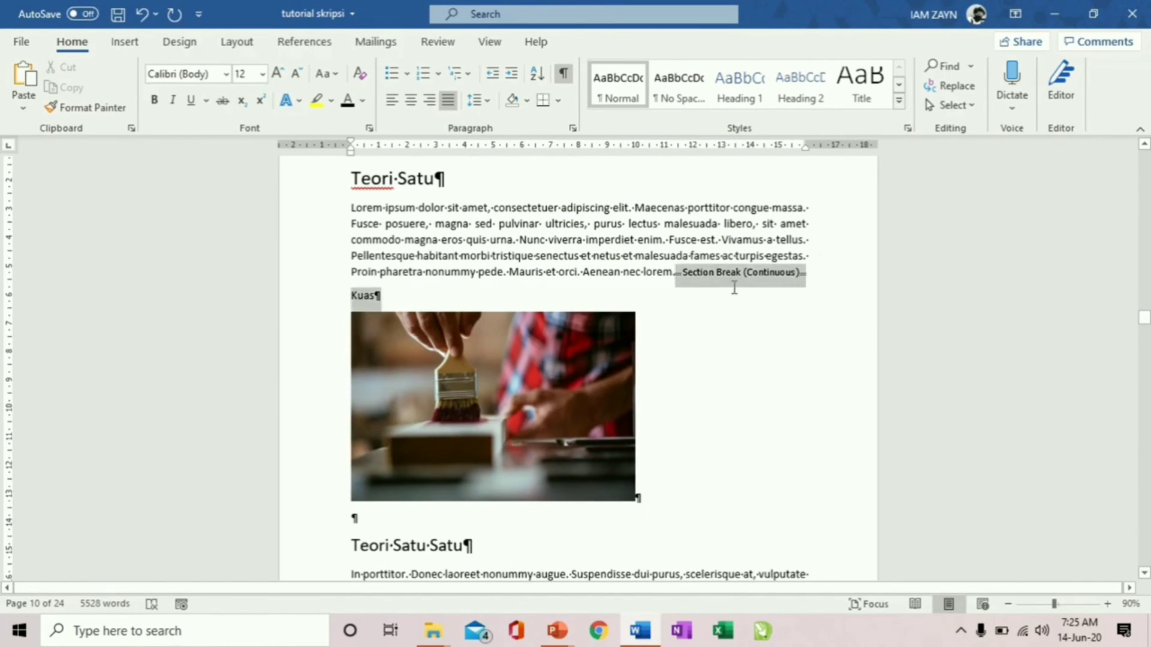
left_click(713, 359)
scroll(685, 451, "down", 9)
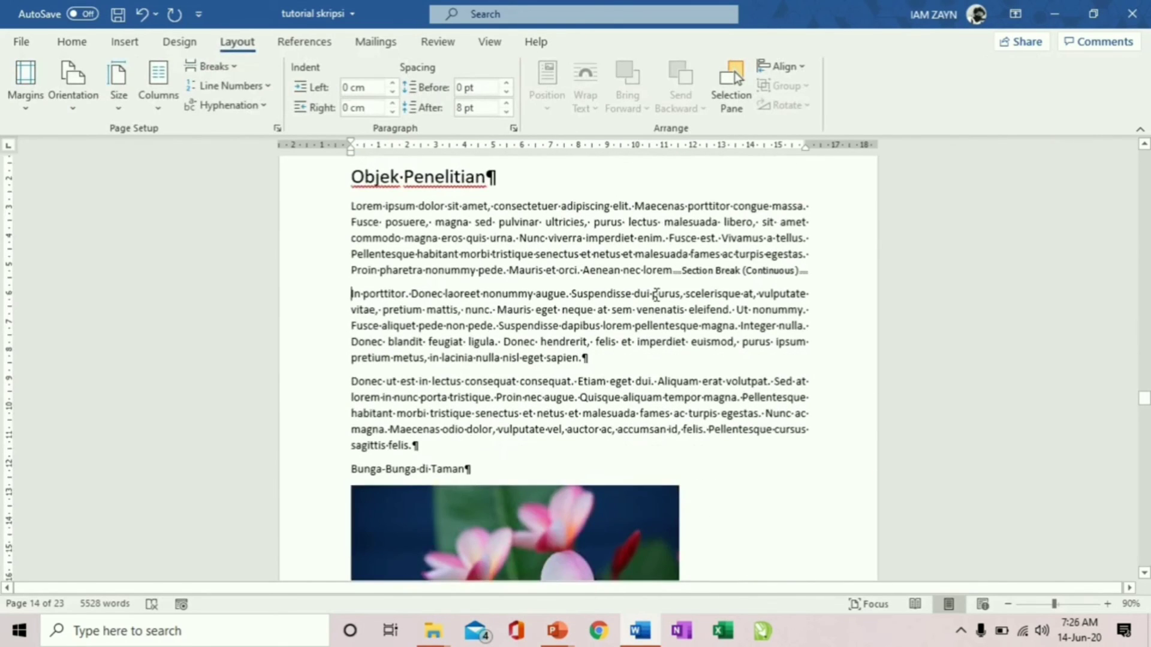
scroll(656, 294, "up", 10)
scroll(589, 378, "down", 6)
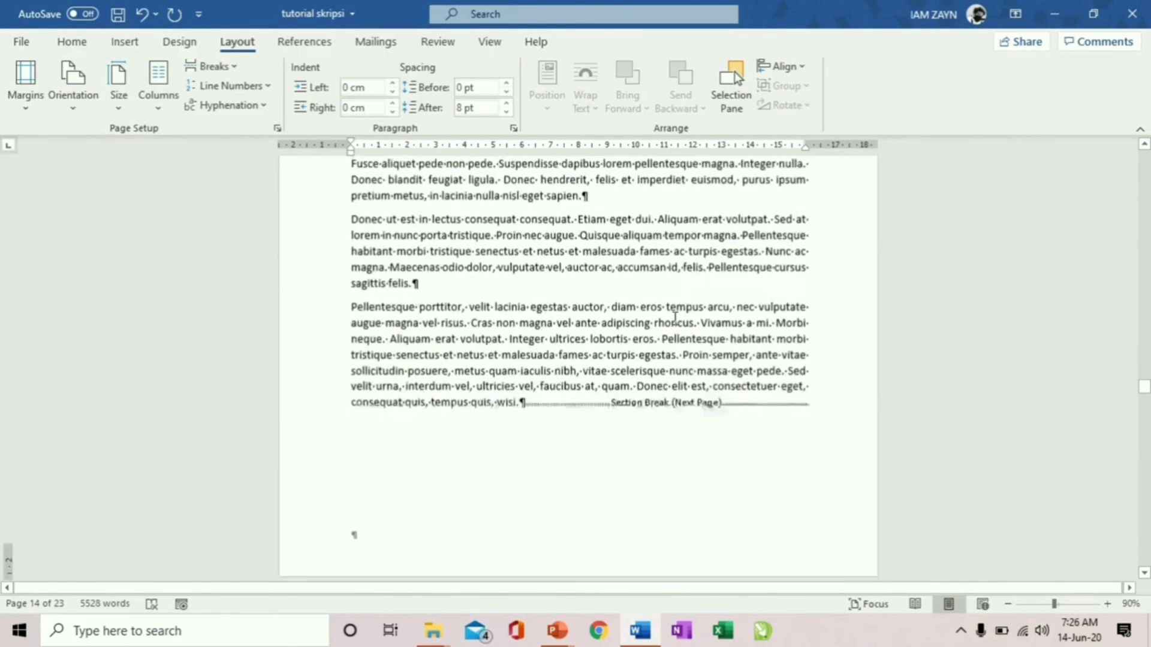
scroll(714, 281, "down", 8)
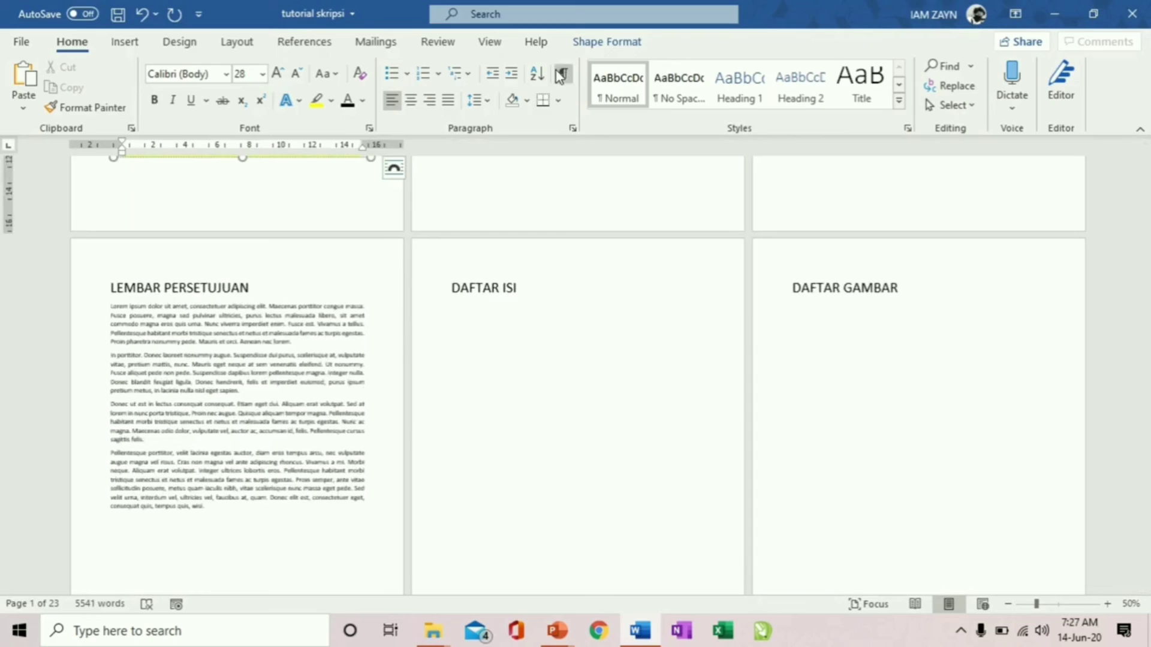
Step: Show the formatting marks and delete the next-page section break after DAFTAR GAMBAR together with its empty paragraph
left_click(563, 73)
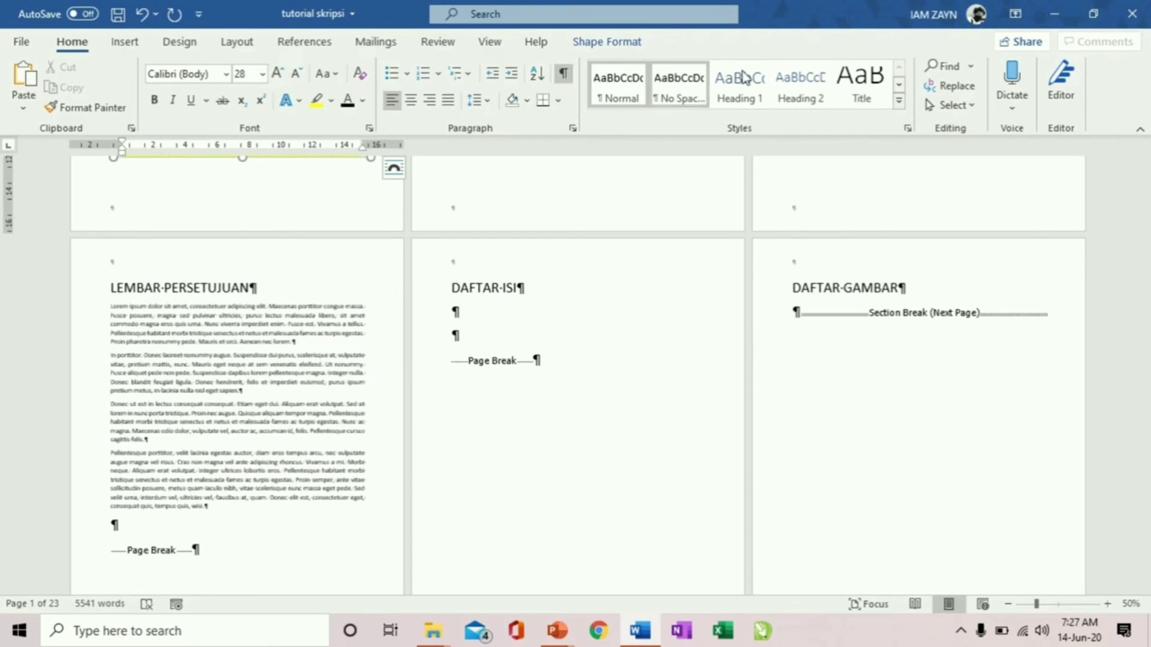
left_click(796, 310)
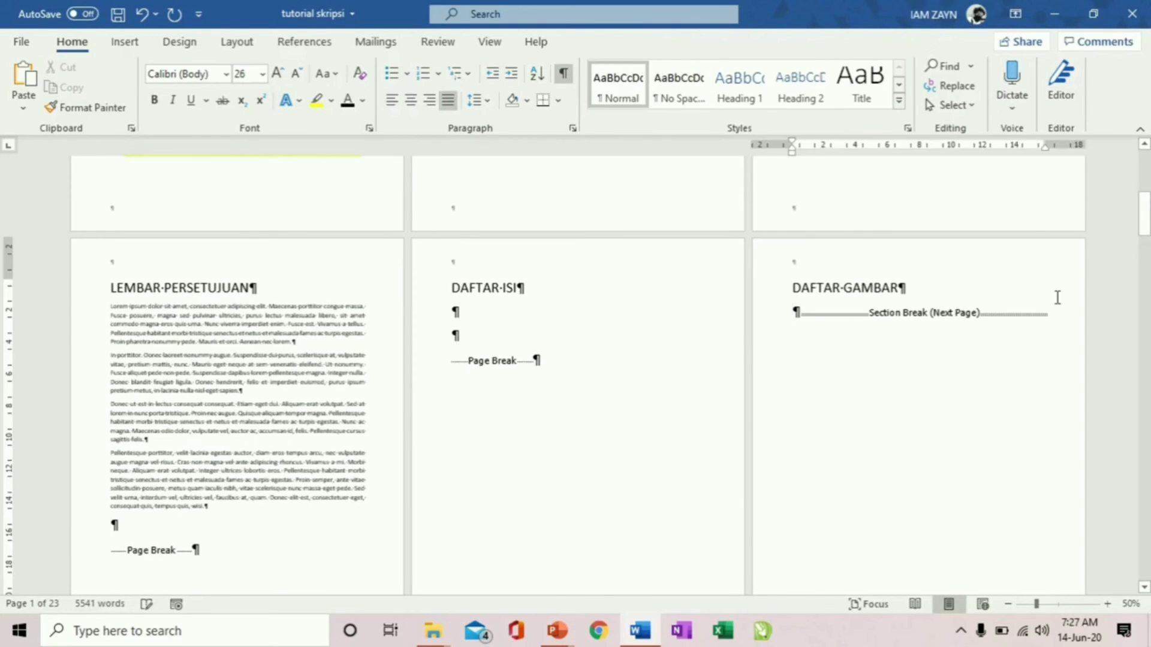
key("BackSpace")
key("Delete")
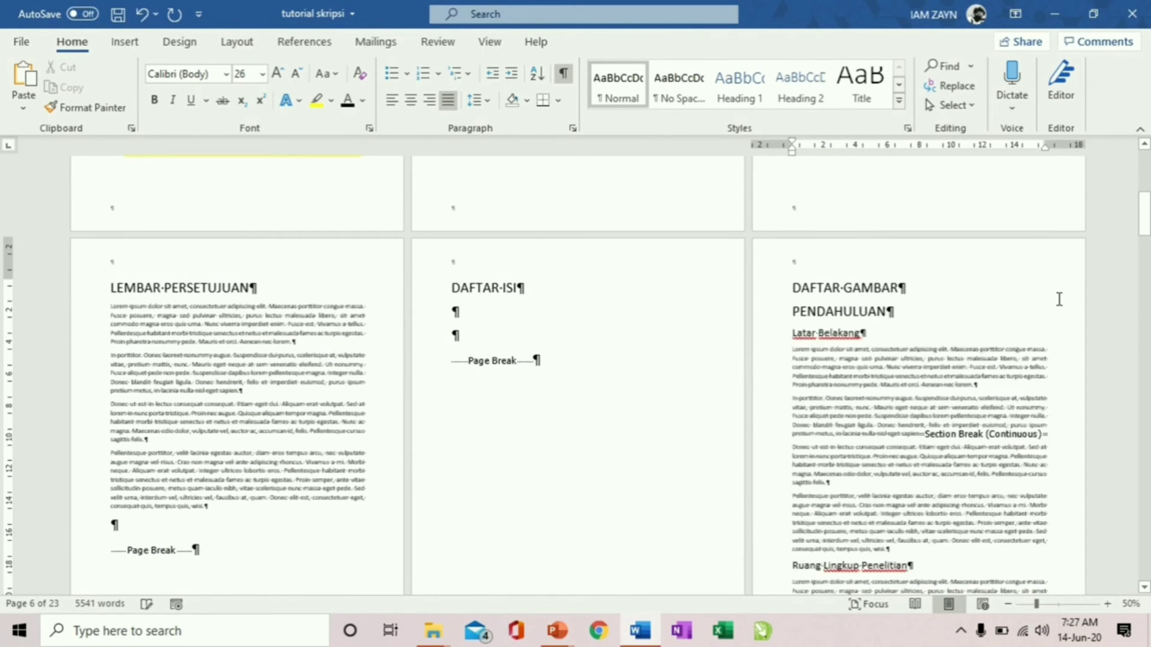
Step: Delete the continuous section break under Latar Belakang and split the joined text back into two paragraphs
scroll(956, 324, "down", 3)
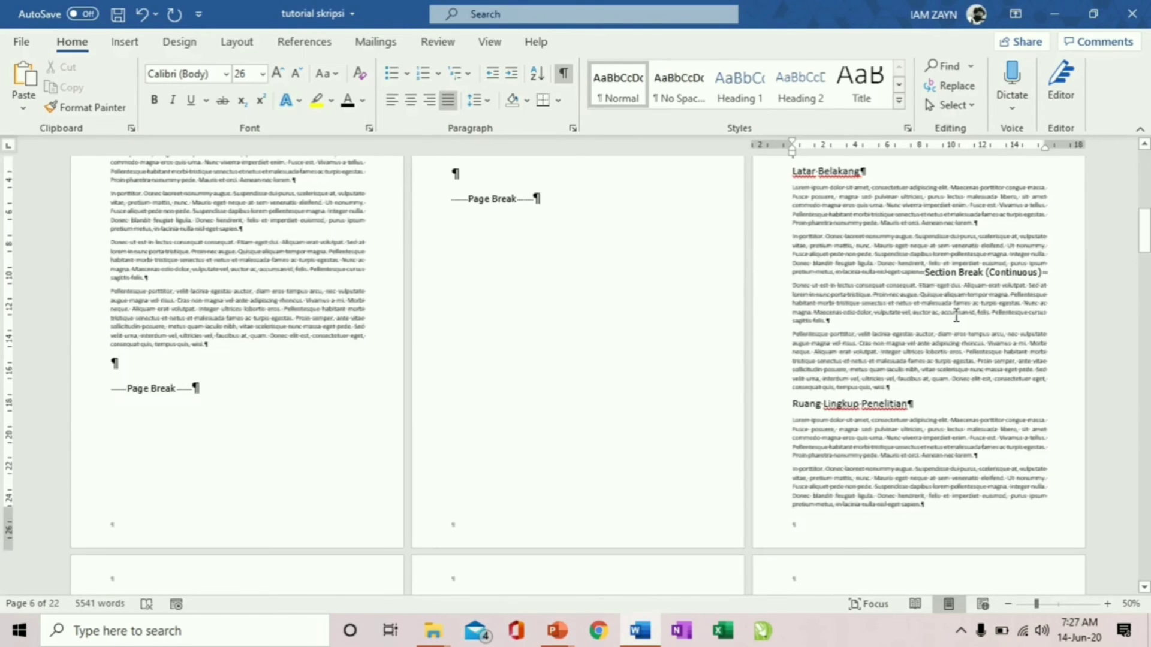
left_click(921, 273)
key("Delete")
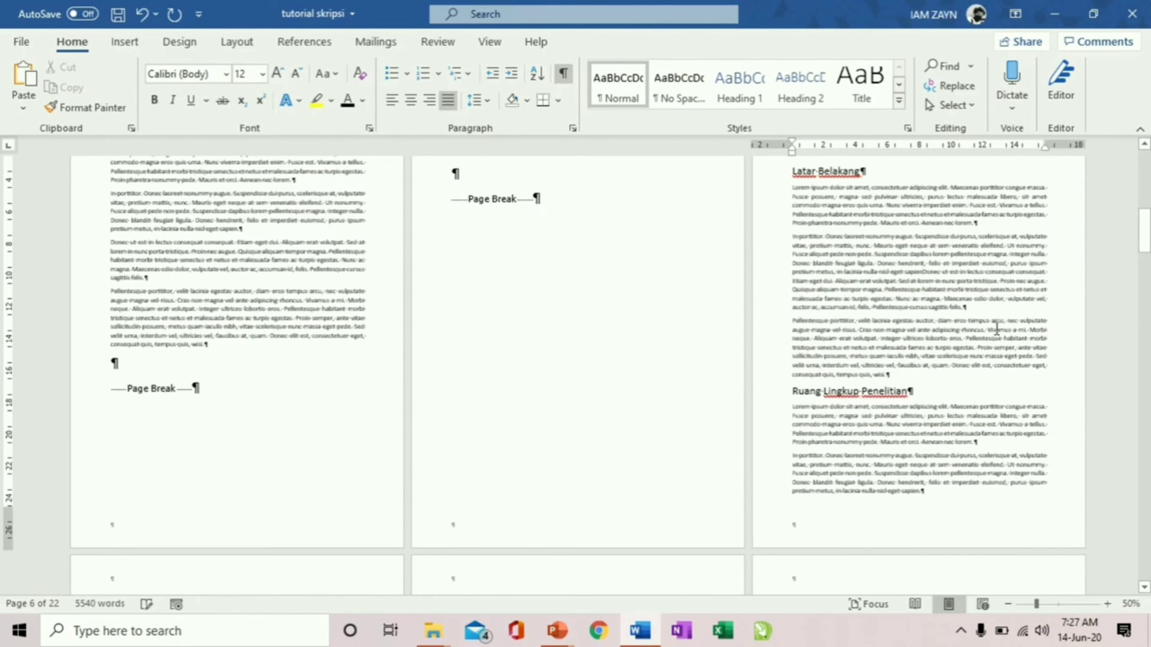
key("Return")
Step: Delete the next-page section break at the end of the PENDAHULUAN chapter, before LANDASAN TEORI
scroll(995, 328, "down", 7)
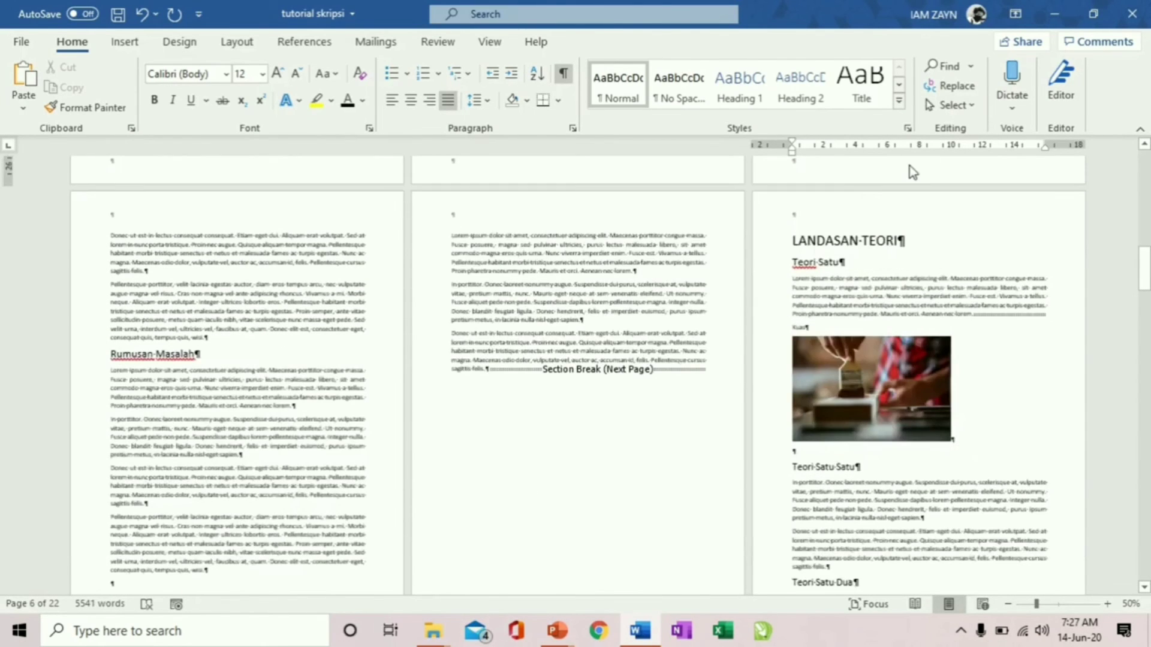
left_click(487, 370)
key("Delete")
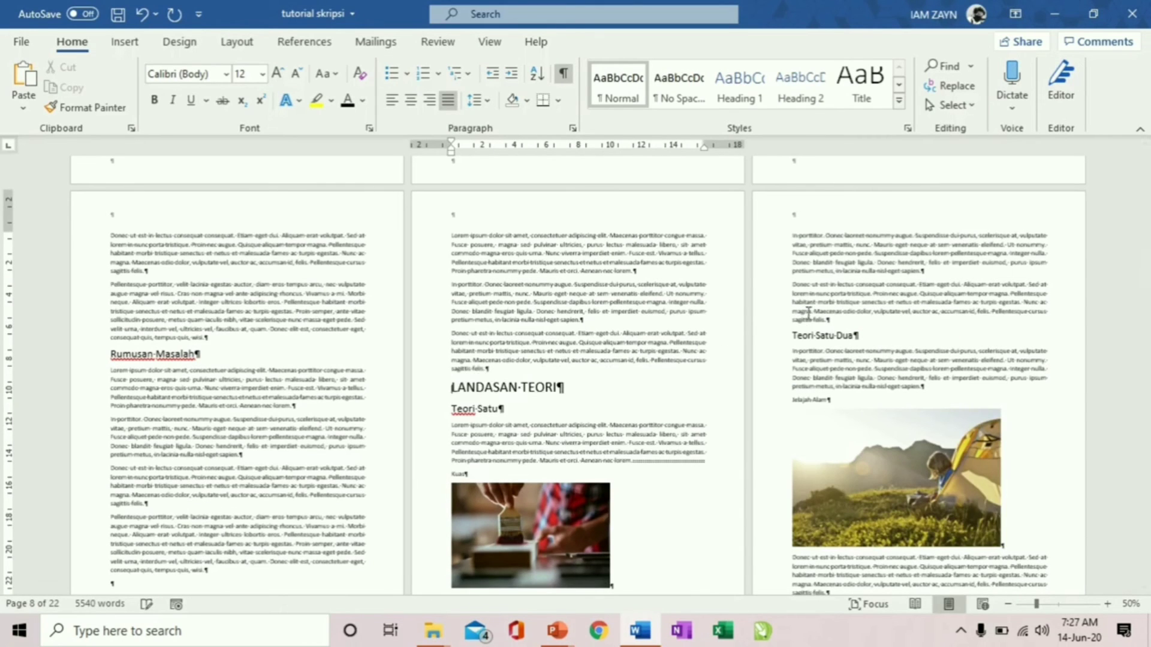
Step: Delete the continuous section break under Teori Satu and put the Kuas caption back on its own line
key("Delete")
key("Return")
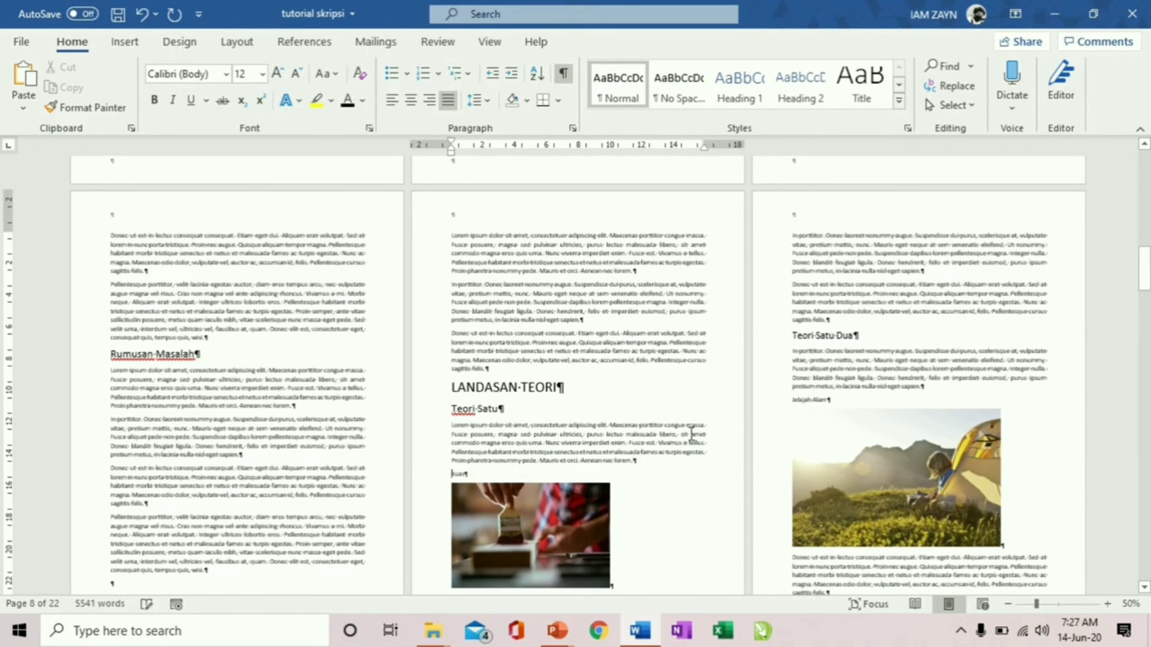
scroll(635, 456, "down", 3)
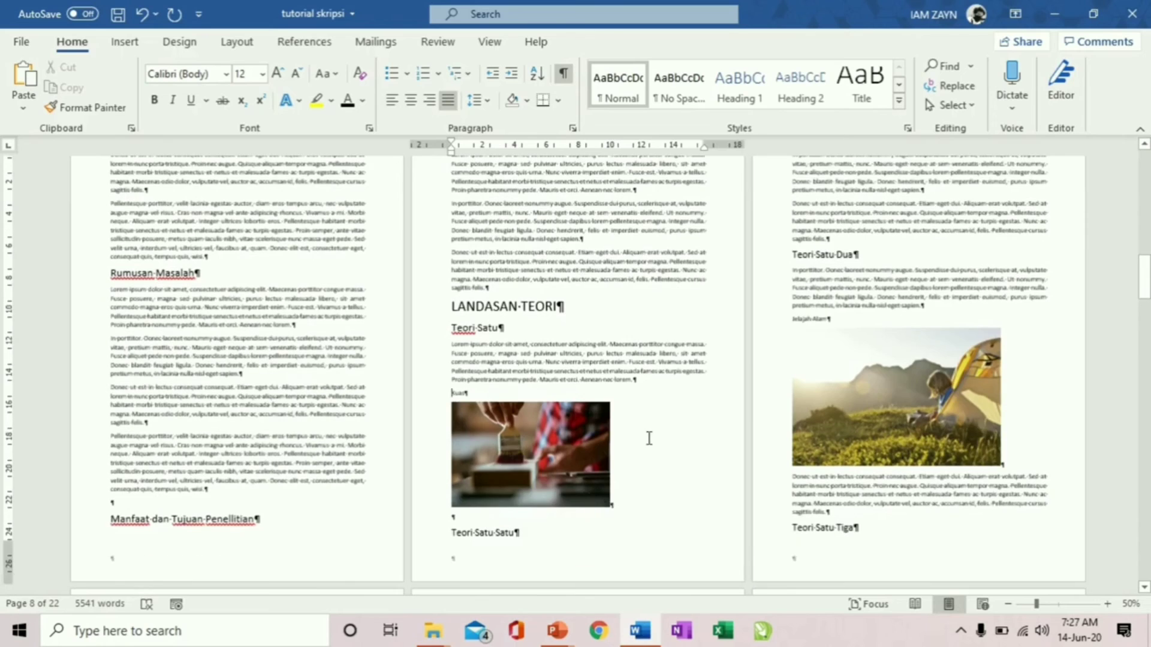
key("BackSpace")
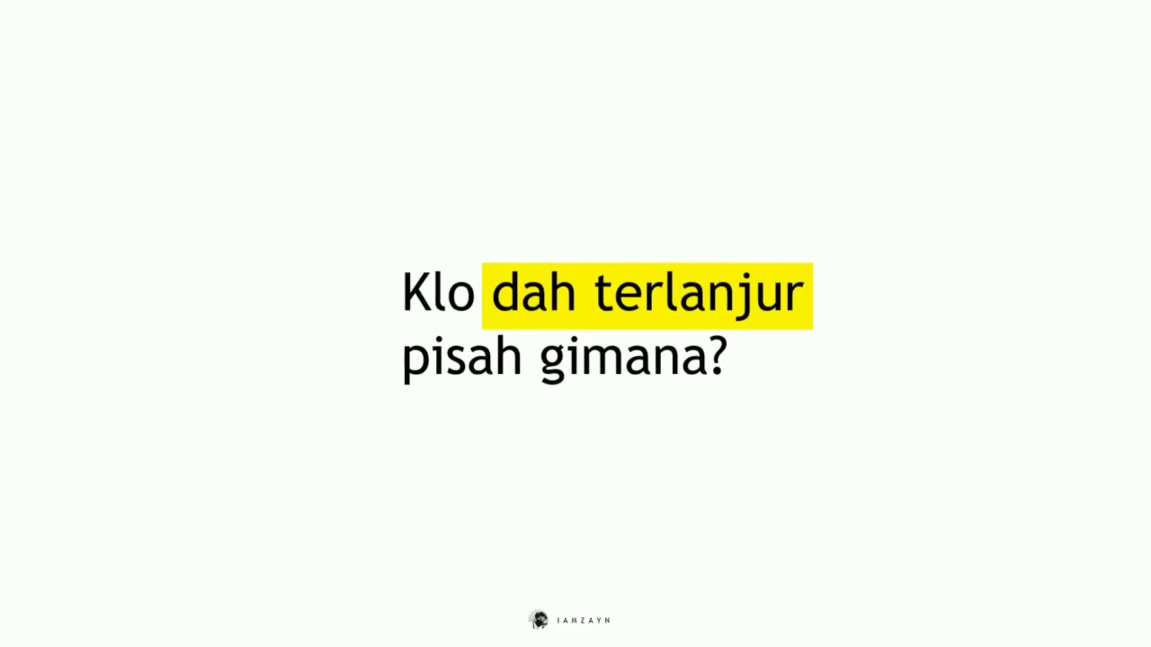